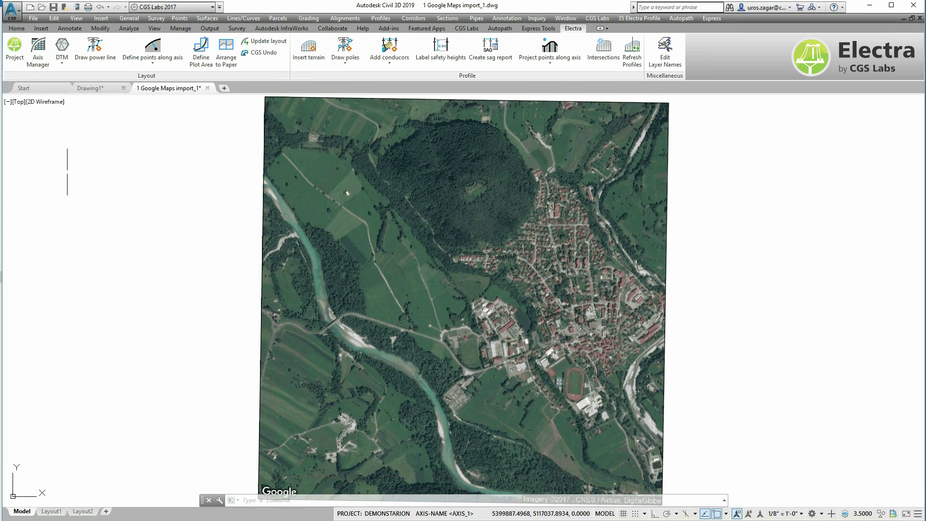
Create the 'demonstration' project file in the PRESENTATION folder and make it the active project
{"action": "left_click", "coordinate": [15, 51]}
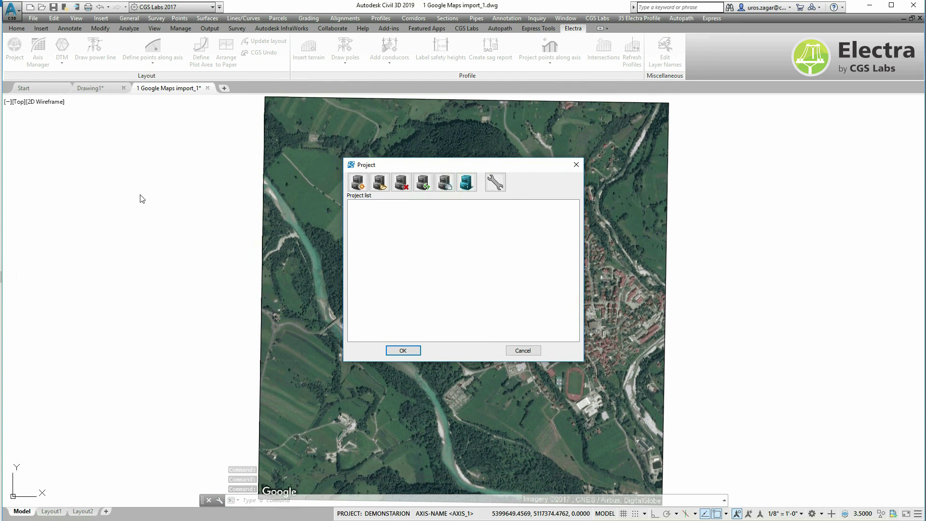
{"action": "left_click", "coordinate": [355, 185]}
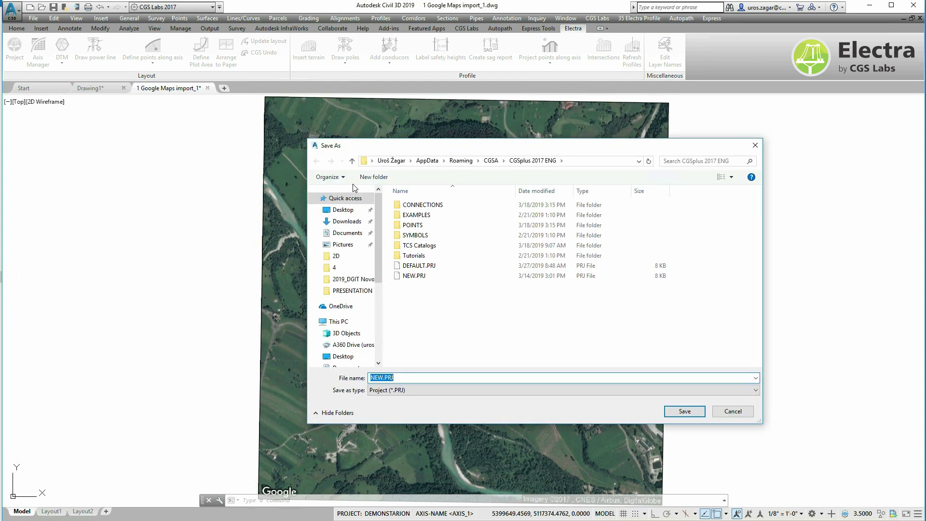
{"action": "left_click", "coordinate": [593, 162]}
{"action": "key", "text": "ctrl+v"}
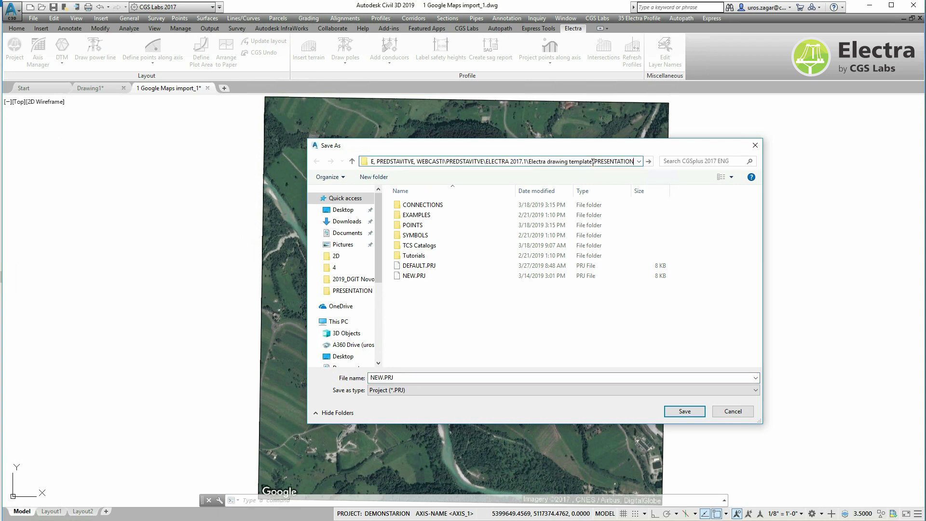
{"action": "key", "text": "Return"}
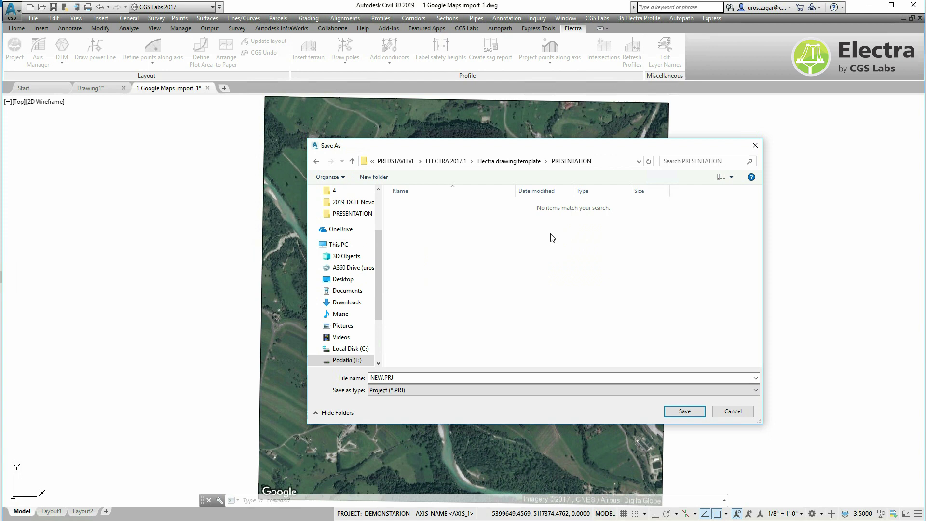
{"action": "left_click", "coordinate": [468, 377]}
{"action": "type", "text": "demonstratio"}
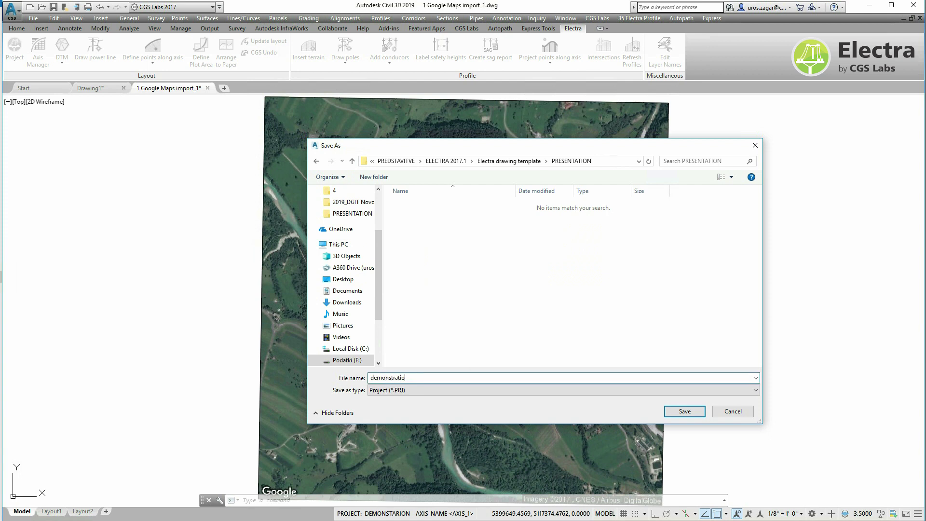
{"action": "type", "text": "n"}
{"action": "key", "text": "Return"}
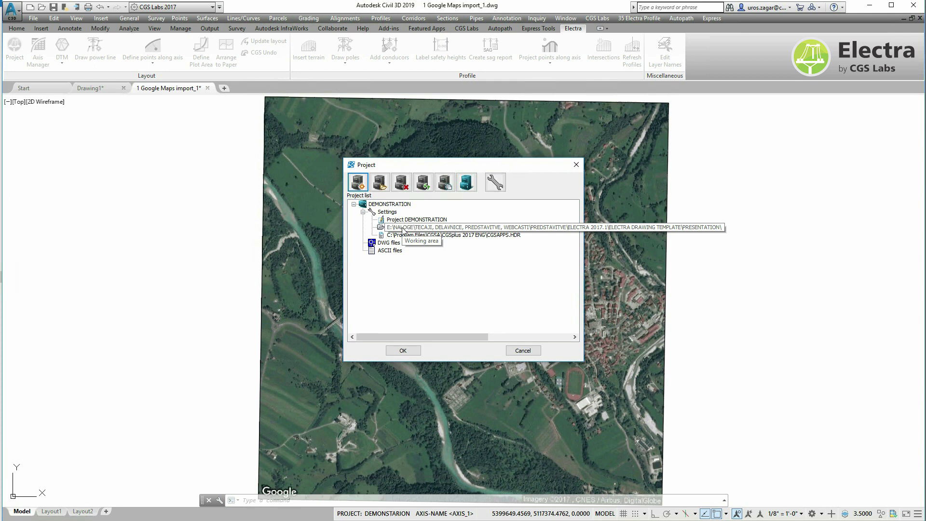
{"action": "left_click", "coordinate": [403, 350]}
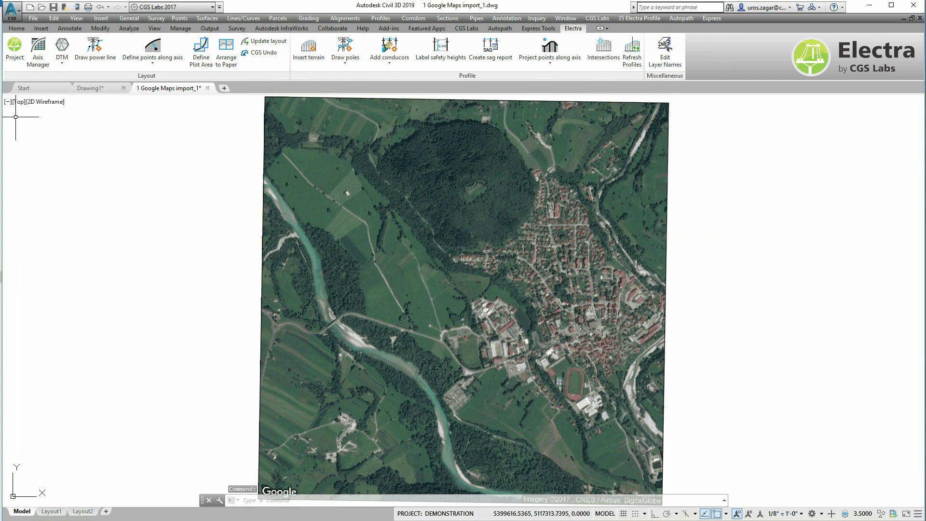
Add axis AXIS_0 with draping to the surface turned off
{"action": "left_click", "coordinate": [36, 60]}
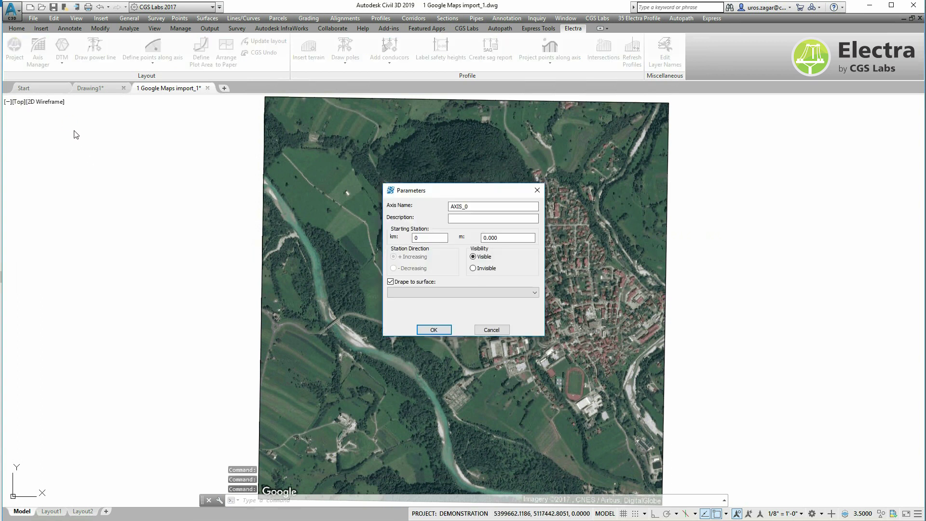
{"action": "left_click", "coordinate": [390, 281]}
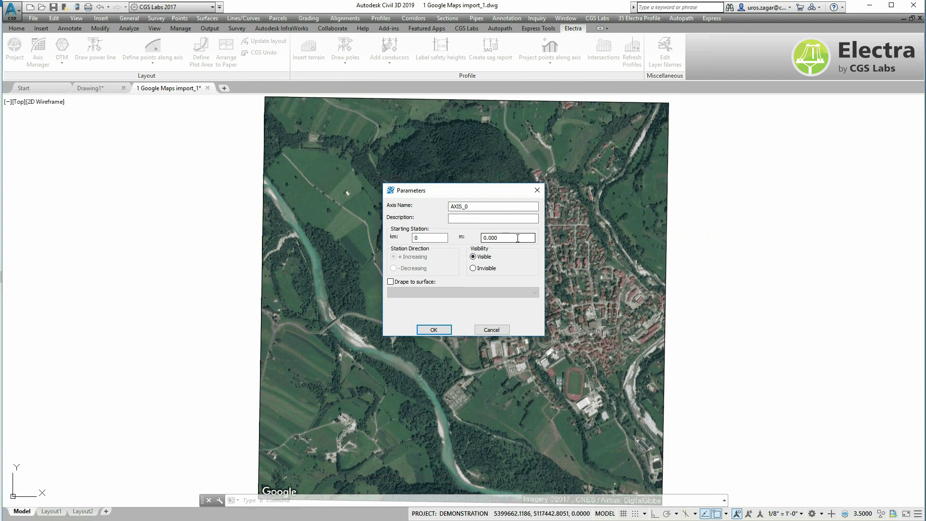
{"action": "left_click", "coordinate": [435, 327]}
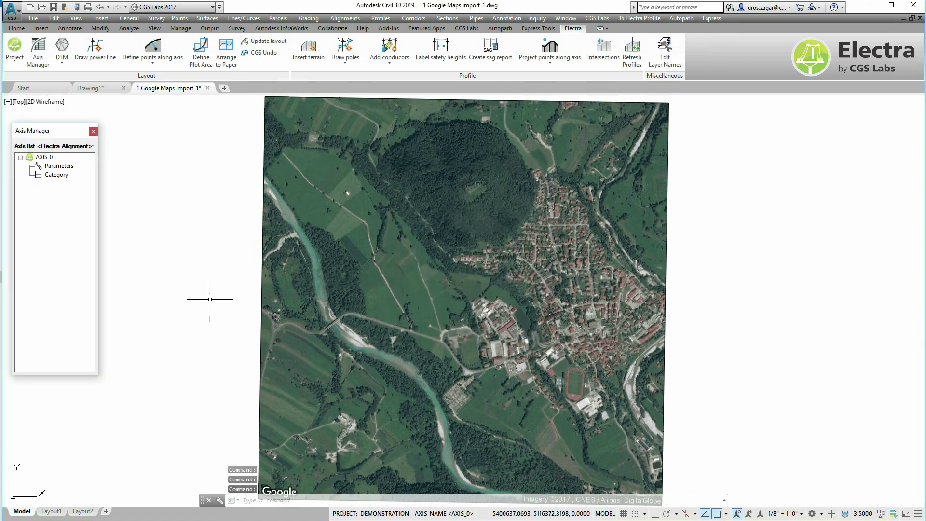
Set the AXIS_0 category's wind standard to EN 50341-1:2012
{"action": "left_click", "coordinate": [43, 157]}
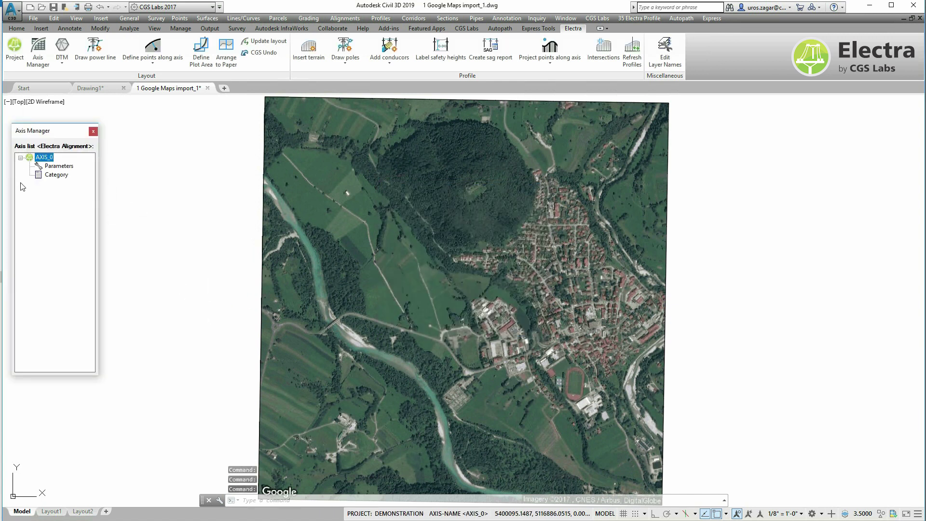
{"action": "double_click", "coordinate": [48, 175]}
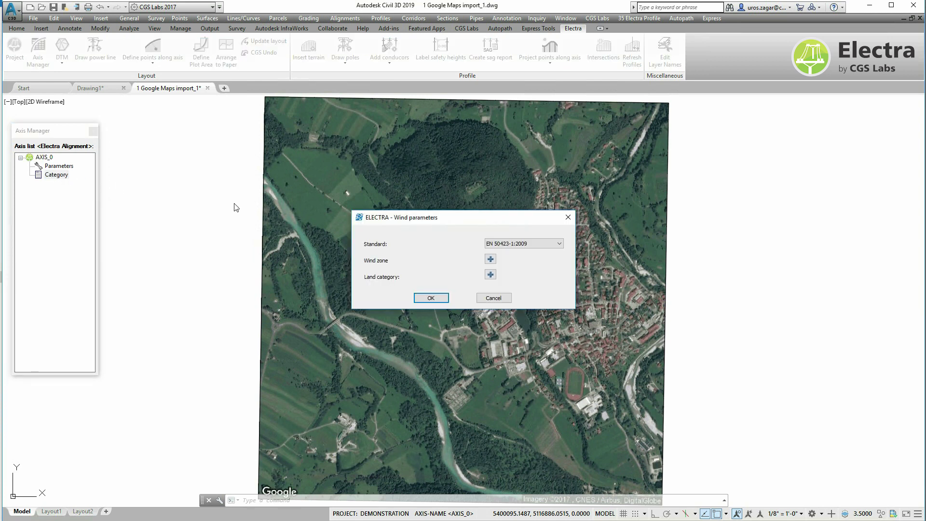
{"action": "left_click", "coordinate": [528, 245]}
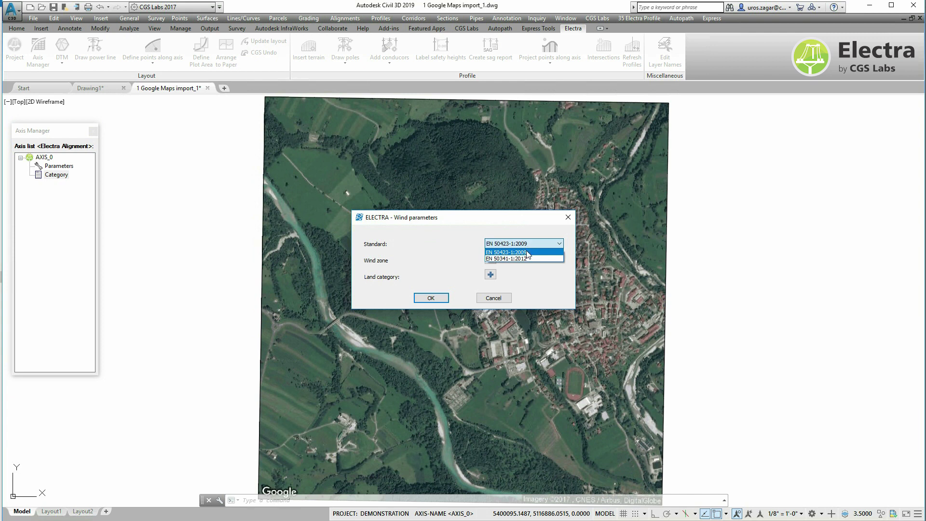
{"action": "left_click", "coordinate": [516, 258]}
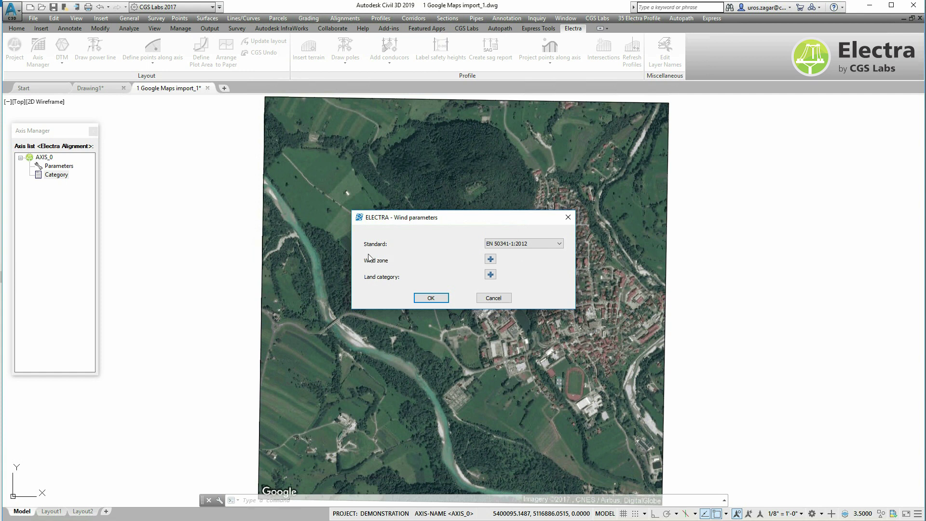
{"action": "left_click", "coordinate": [429, 298]}
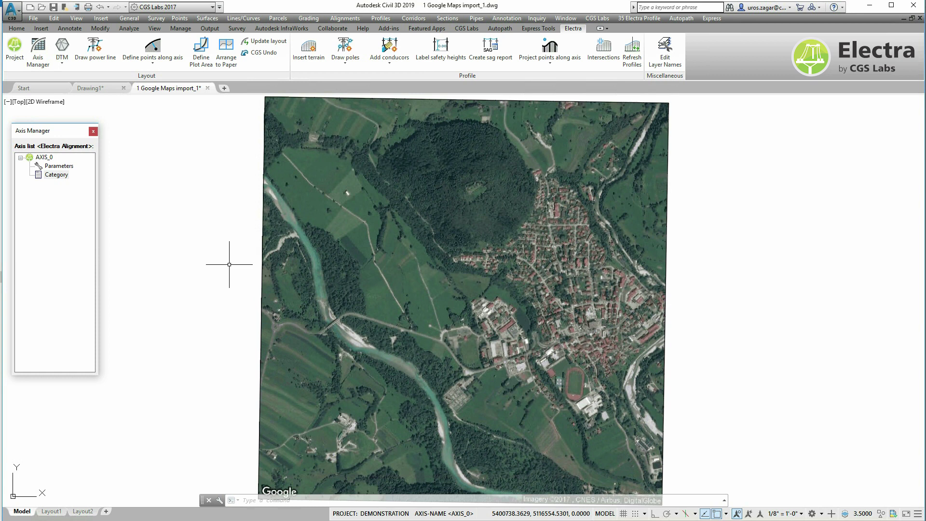
Orbit the view to see the terrain points in 3D above the aerial map
{"action": "middle_click_drag", "start_coordinate": [225, 283], "coordinate": [290, 138], "text": "shift"}
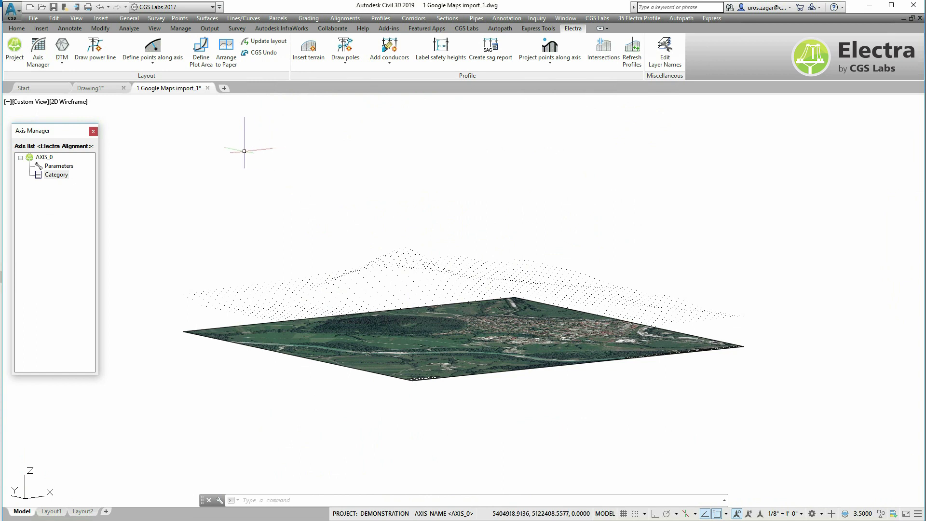
Start a new terrain surface named 'Surface' built from Points only, excluding Blocks
{"action": "left_click", "coordinate": [62, 59]}
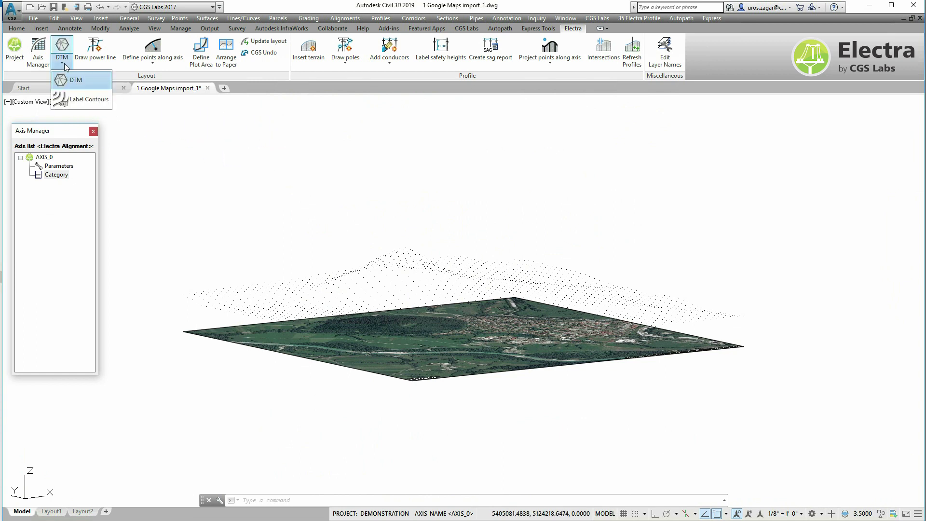
{"action": "left_click", "coordinate": [67, 77]}
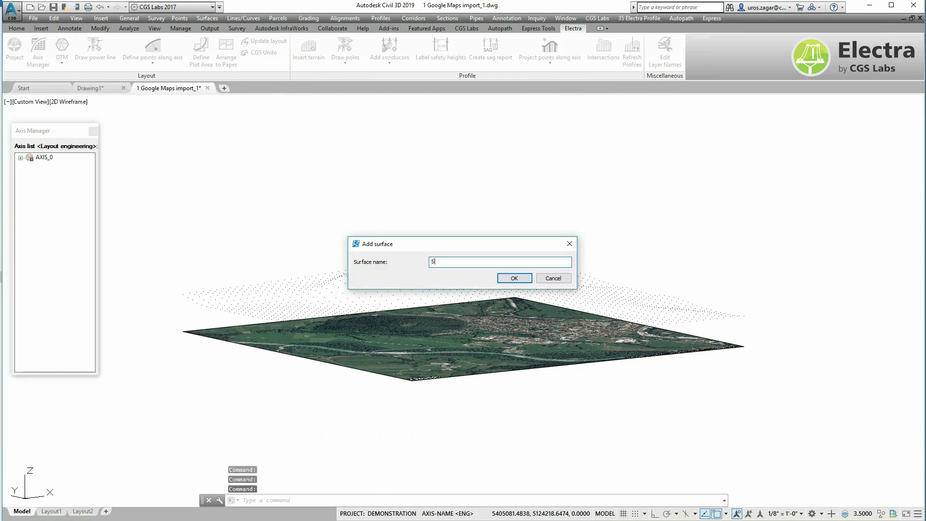
{"action": "type", "text": "Surface"}
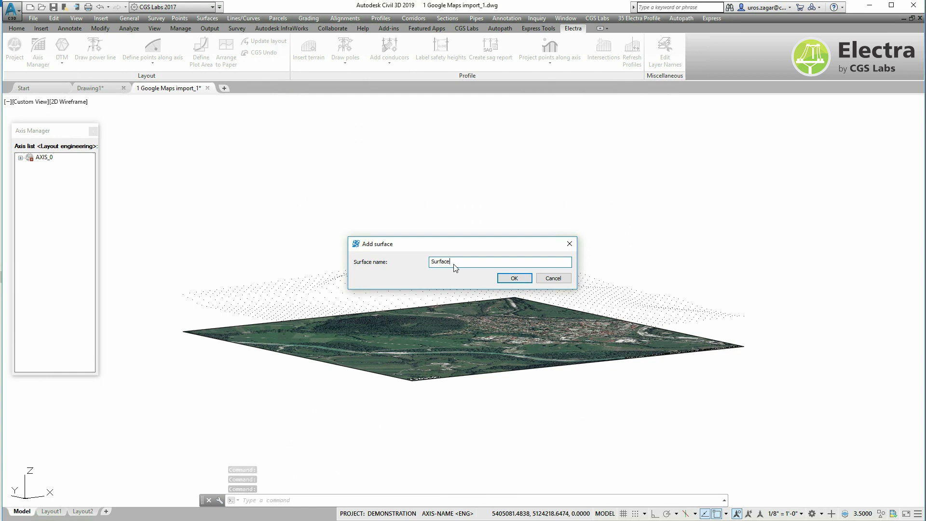
{"action": "key", "text": "Return"}
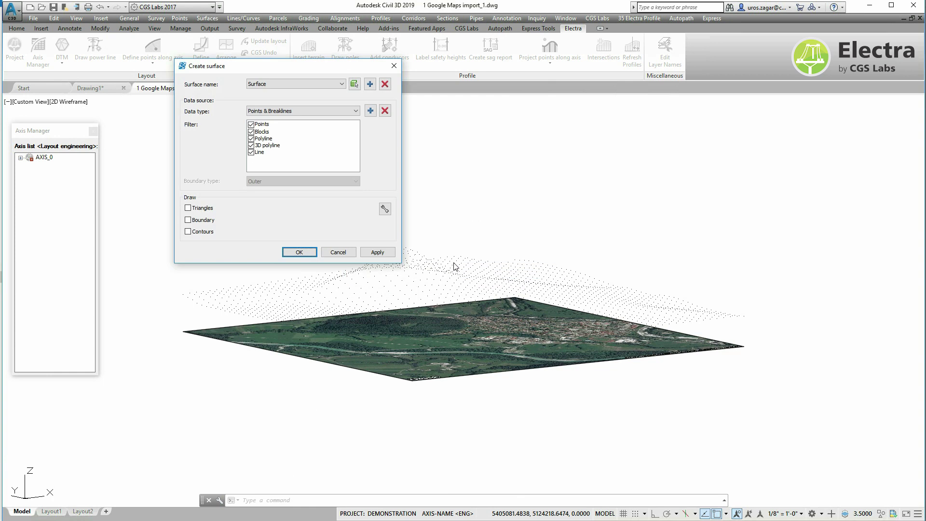
{"action": "left_click", "coordinate": [283, 112]}
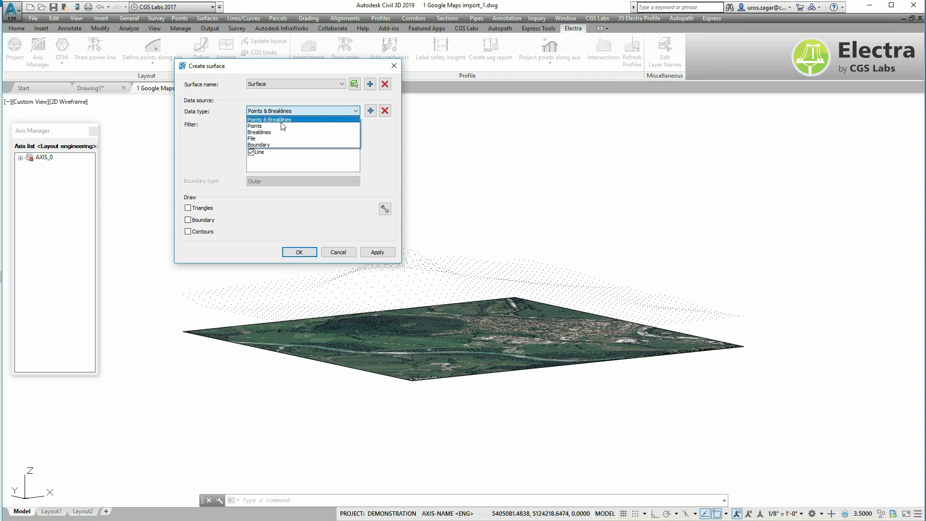
{"action": "left_click", "coordinate": [283, 125]}
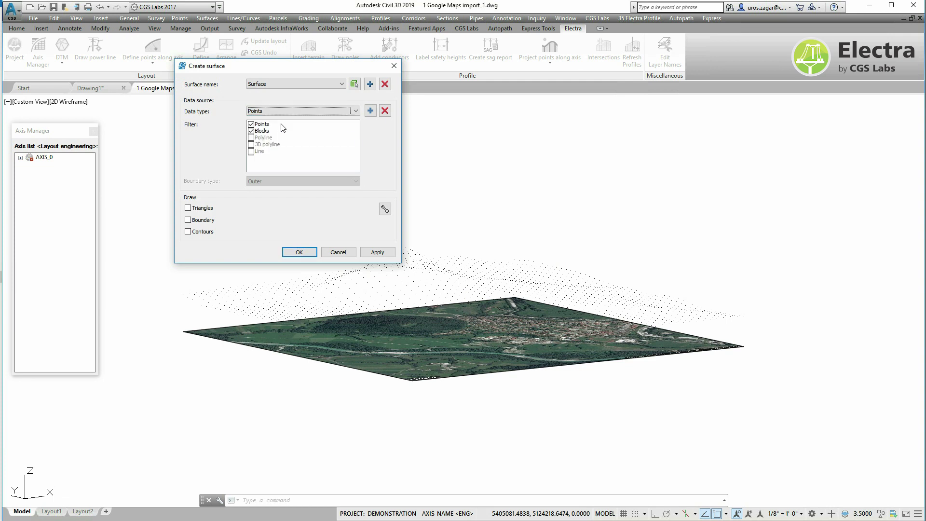
{"action": "left_click", "coordinate": [251, 130]}
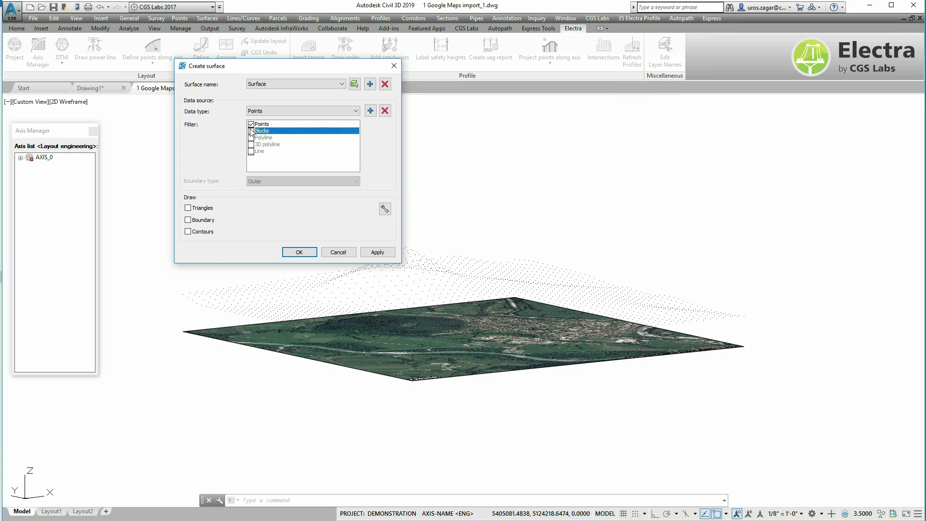
Window-select all terrain points and build the surface with Triangles drawn
{"action": "left_click", "coordinate": [370, 111]}
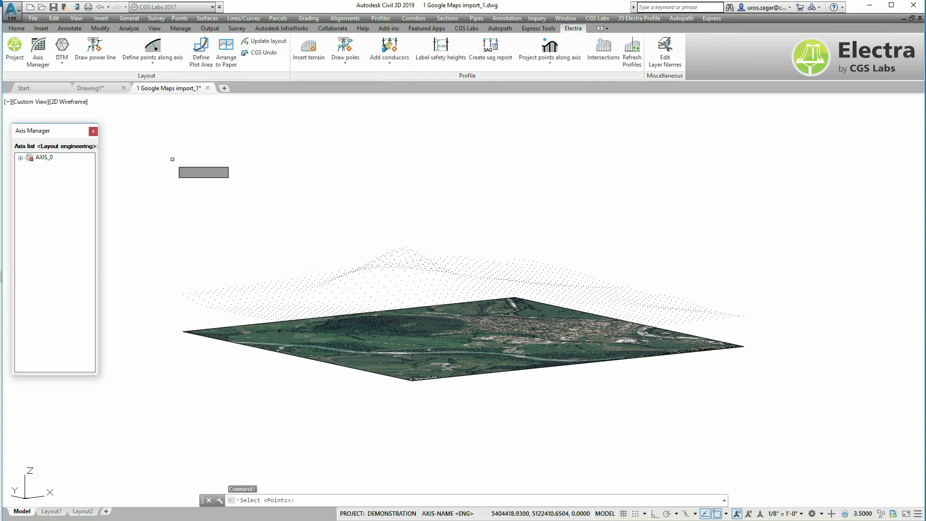
{"action": "left_click", "coordinate": [165, 156]}
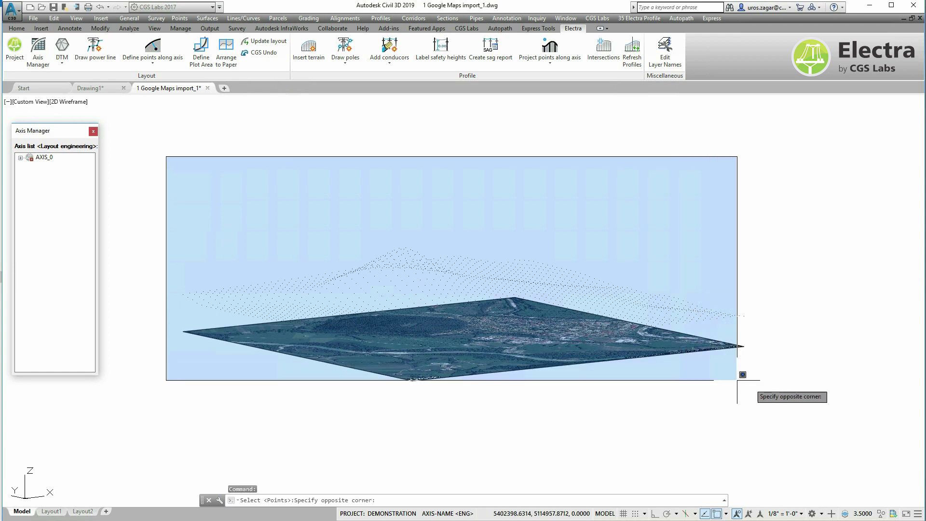
{"action": "left_click", "coordinate": [794, 403]}
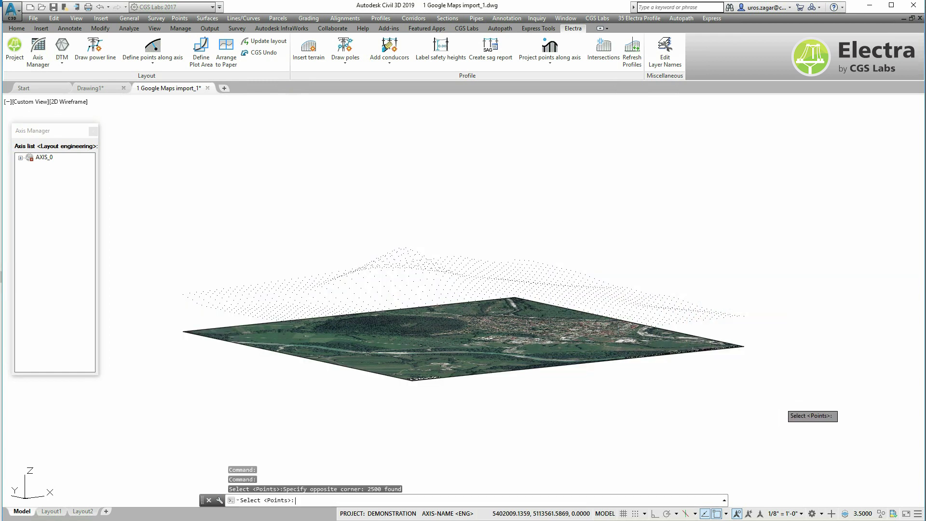
{"action": "key", "text": "Return"}
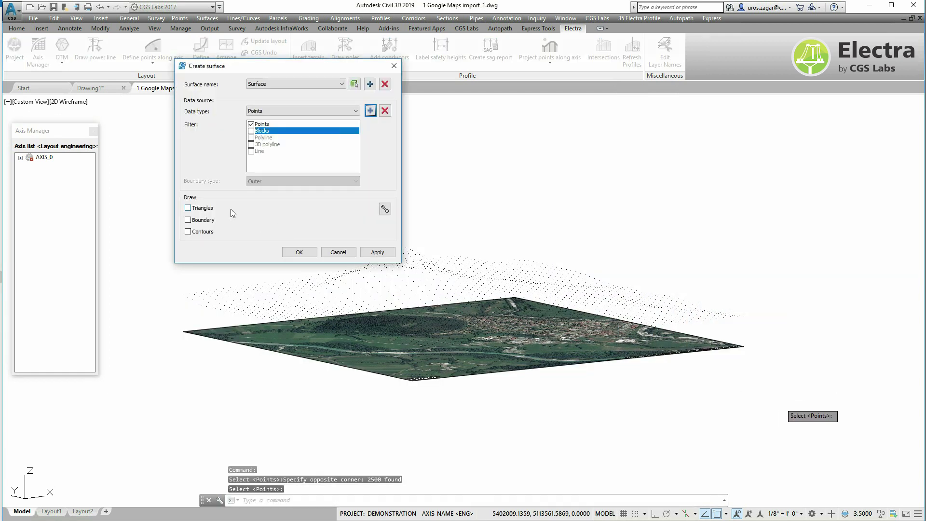
{"action": "left_click", "coordinate": [201, 209]}
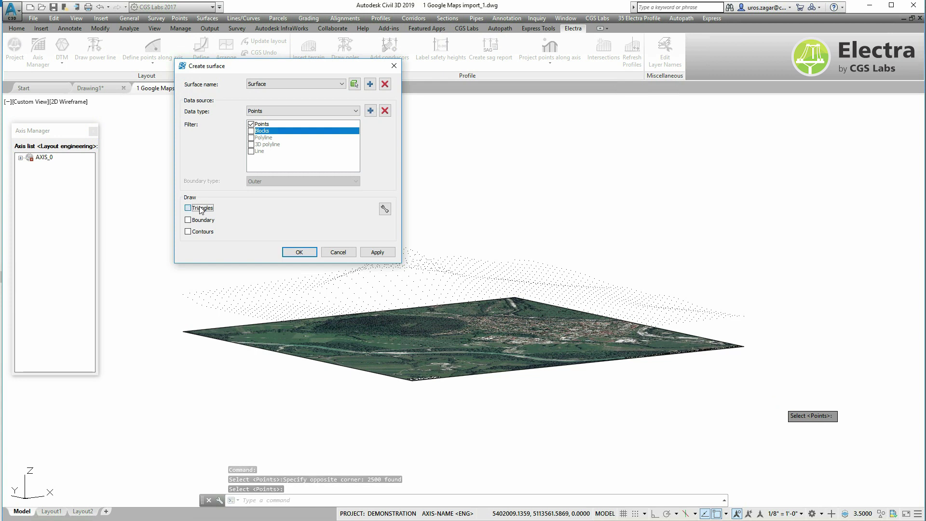
{"action": "left_click", "coordinate": [390, 254]}
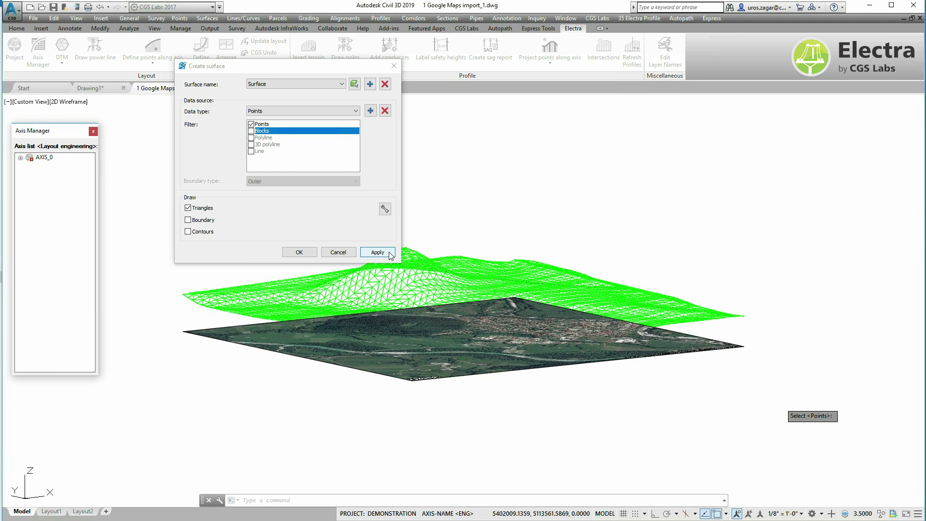
{"action": "left_click", "coordinate": [300, 252]}
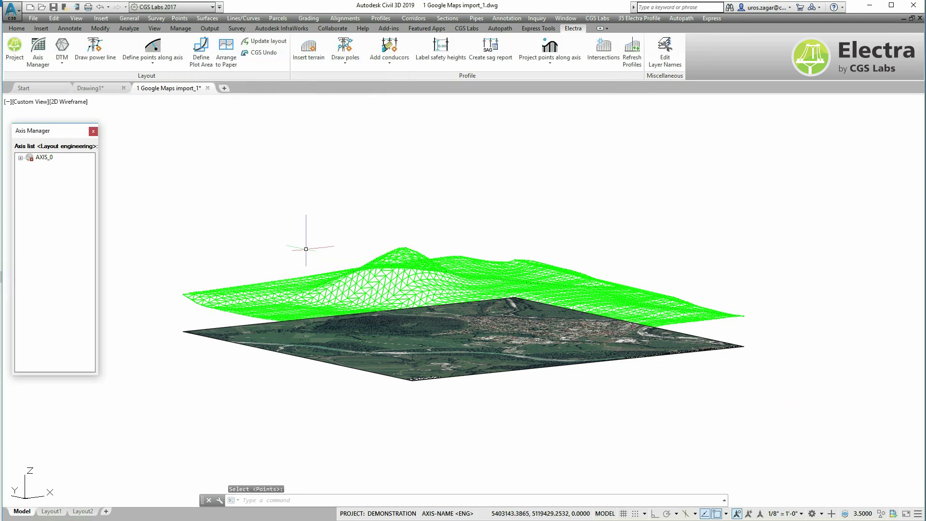
{"action": "scroll", "coordinate": [351, 295], "scroll_direction": "up", "scroll_amount": 2}
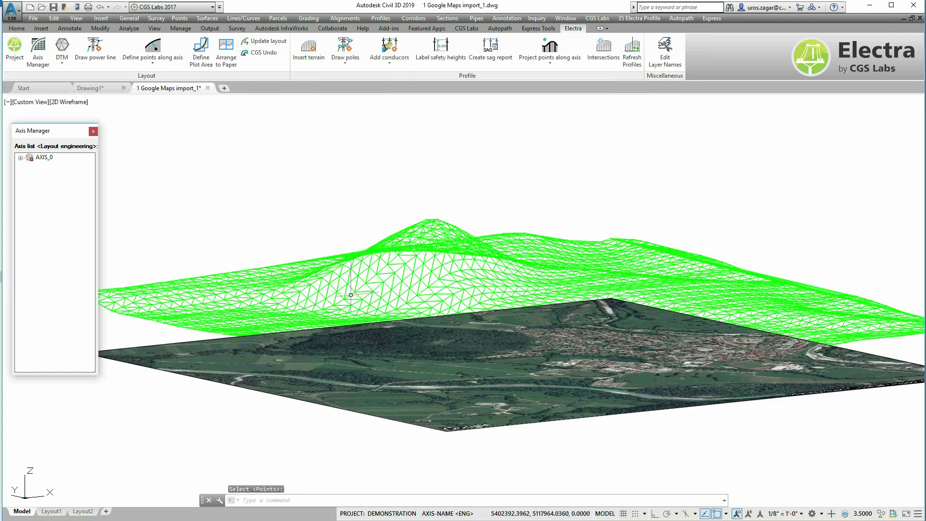
{"action": "left_click", "coordinate": [350, 293]}
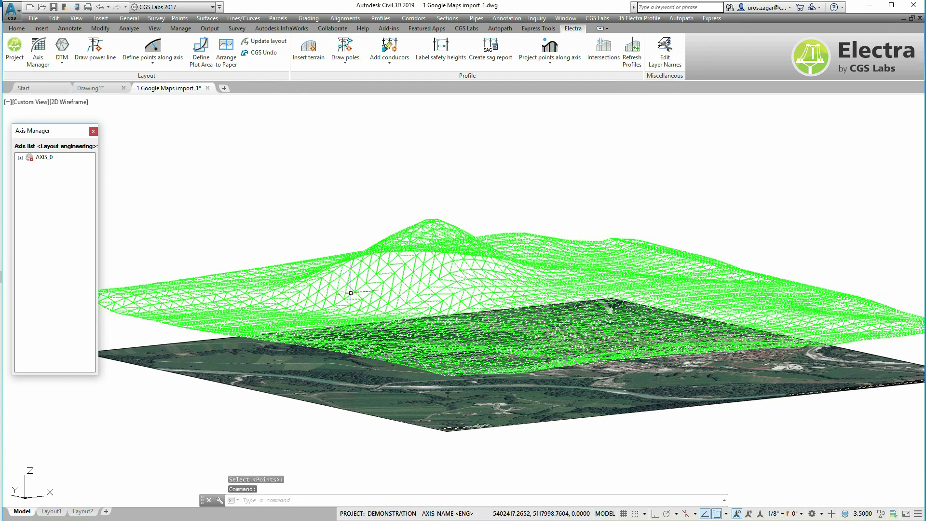
{"action": "right_click", "coordinate": [351, 293]}
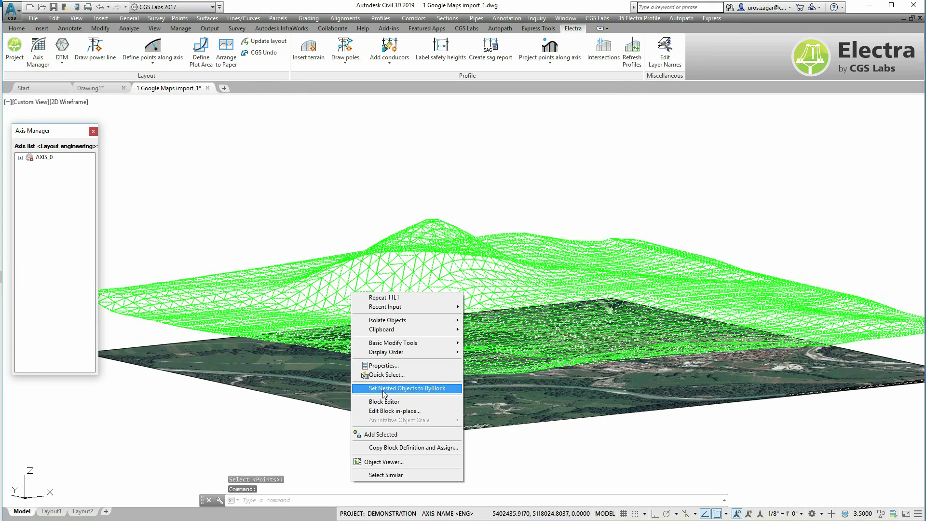
{"action": "left_click", "coordinate": [394, 462]}
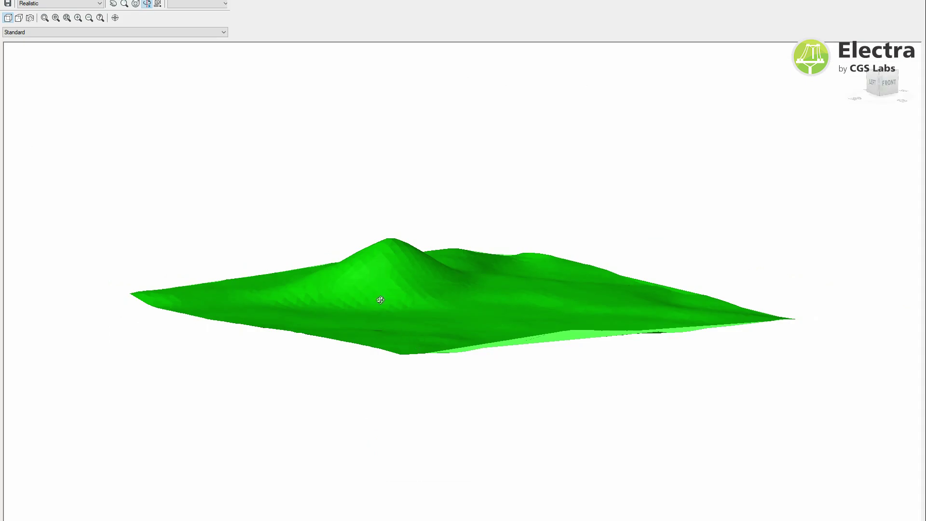
{"action": "left_click_drag", "start_coordinate": [381, 300], "coordinate": [426, 296]}
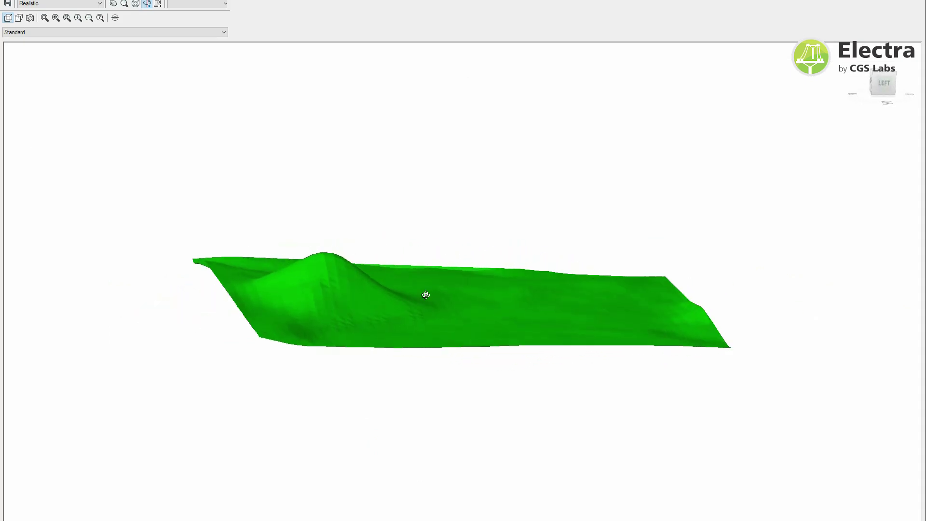
{"action": "left_click_drag", "start_coordinate": [314, 275], "coordinate": [425, 313]}
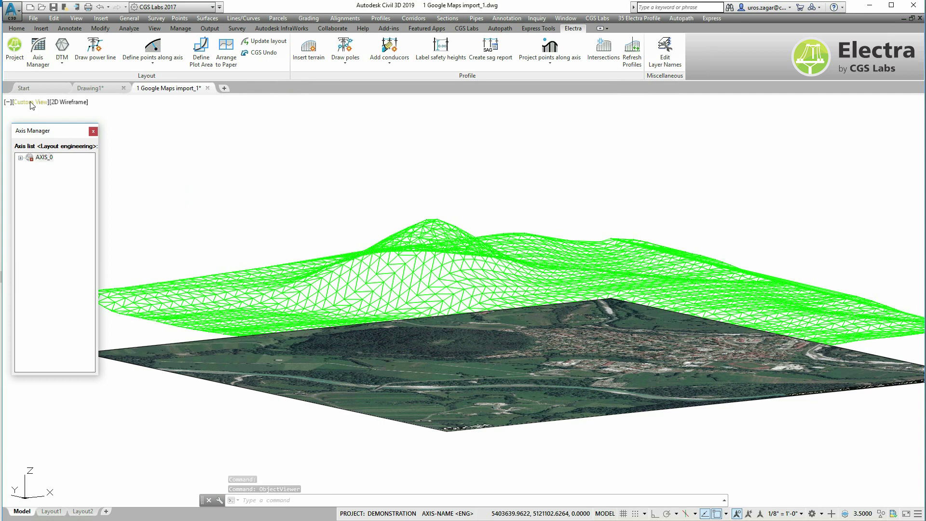
Switch the viewport to the Top view for a flat plan of the aerial image
{"action": "left_click", "coordinate": [31, 103]}
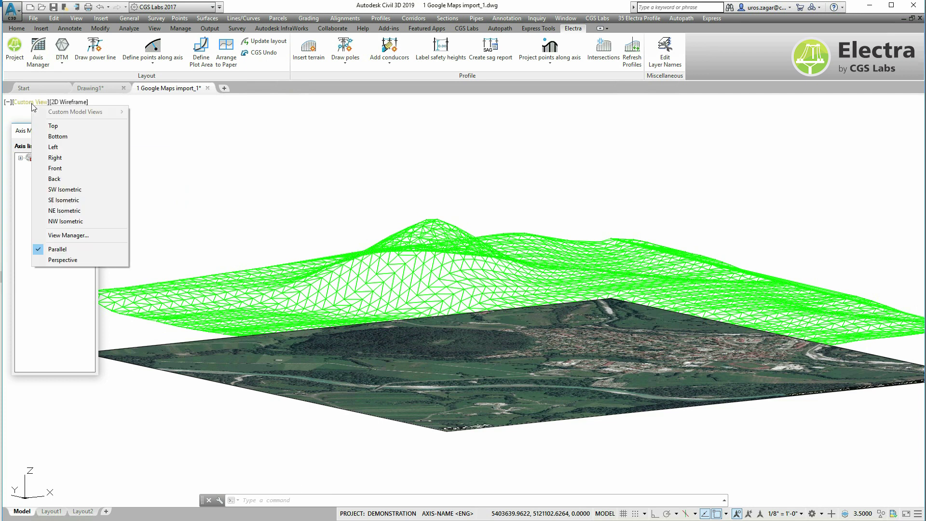
{"action": "left_click", "coordinate": [53, 126]}
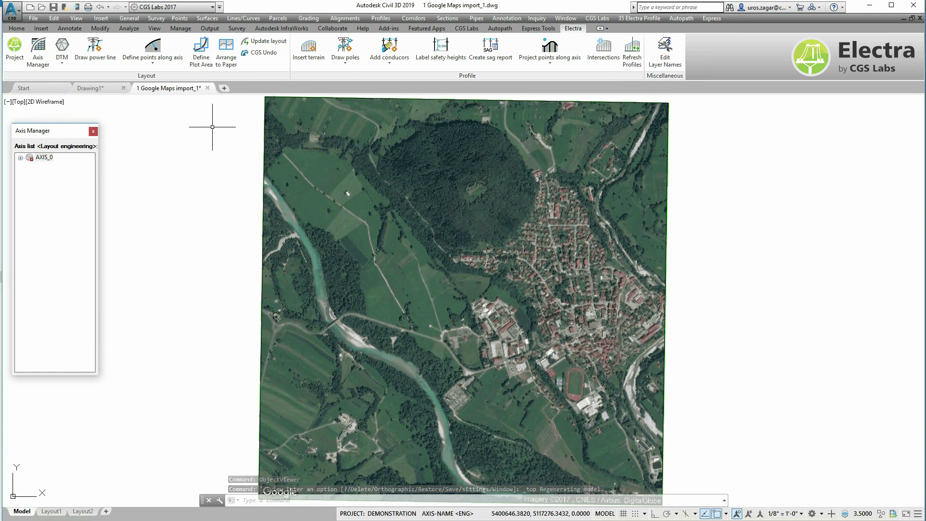
Set the Google aerial image's Fade value to 40
{"action": "left_click", "coordinate": [264, 126]}
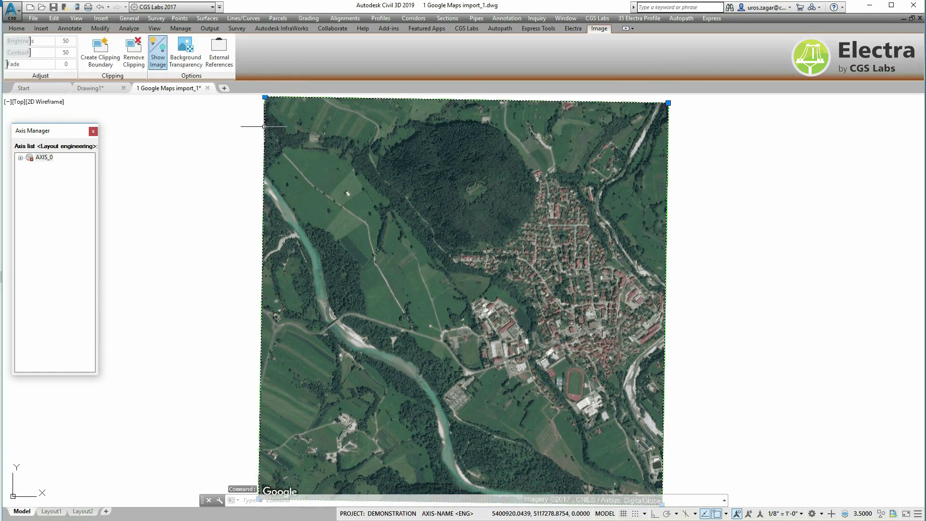
{"action": "left_click", "coordinate": [182, 63]}
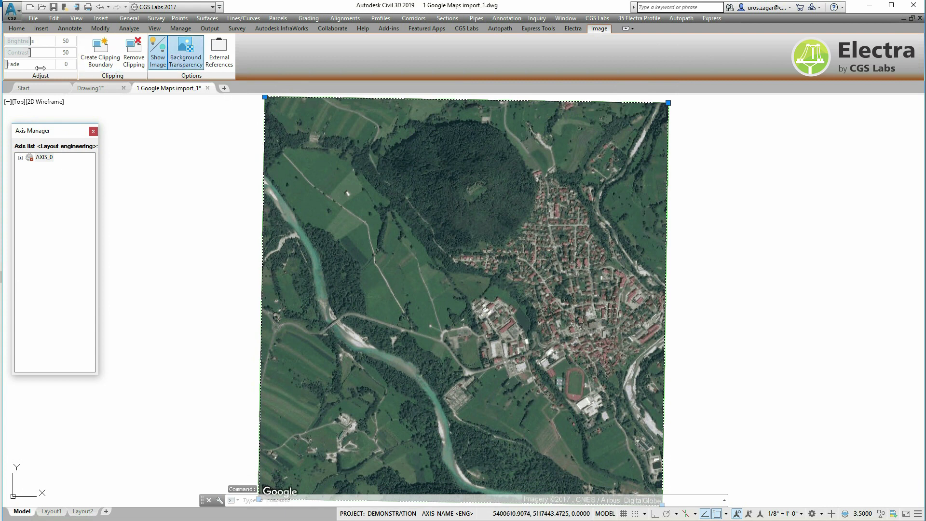
{"action": "left_click_drag", "start_coordinate": [40, 68], "coordinate": [30, 66]}
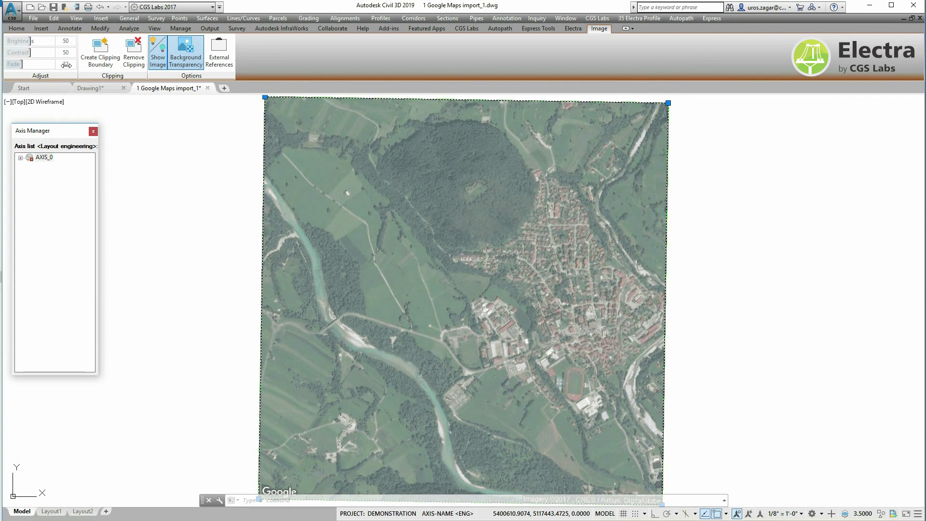
{"action": "double_click", "coordinate": [66, 65]}
{"action": "type", "text": "40"}
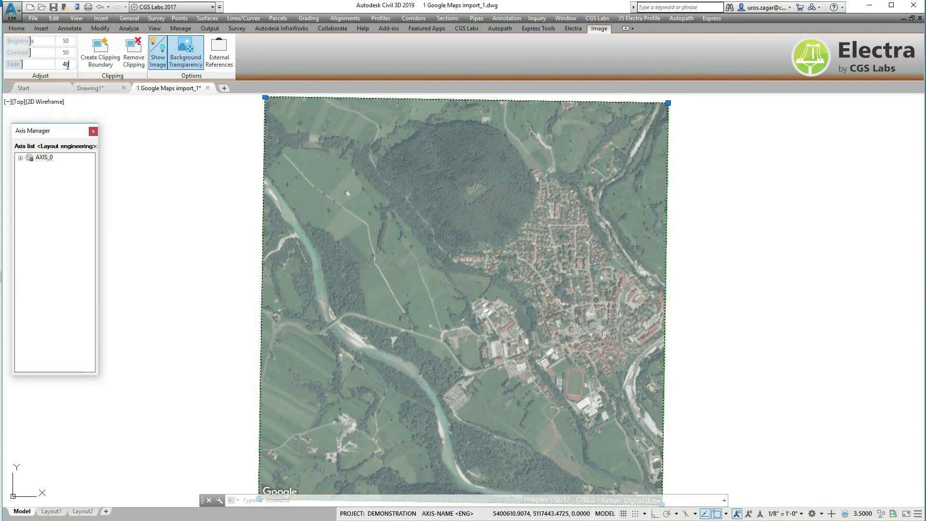
{"action": "key", "text": "Return"}
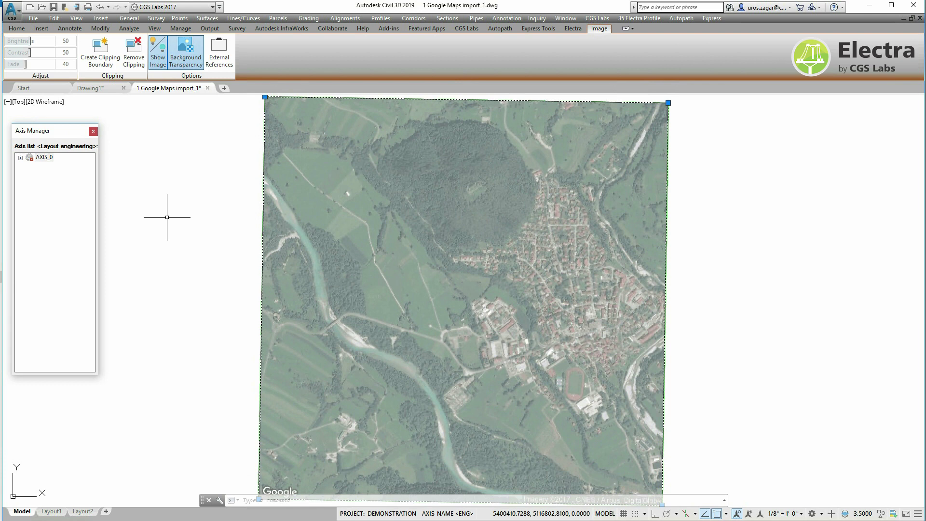
{"action": "key", "text": "Escape"}
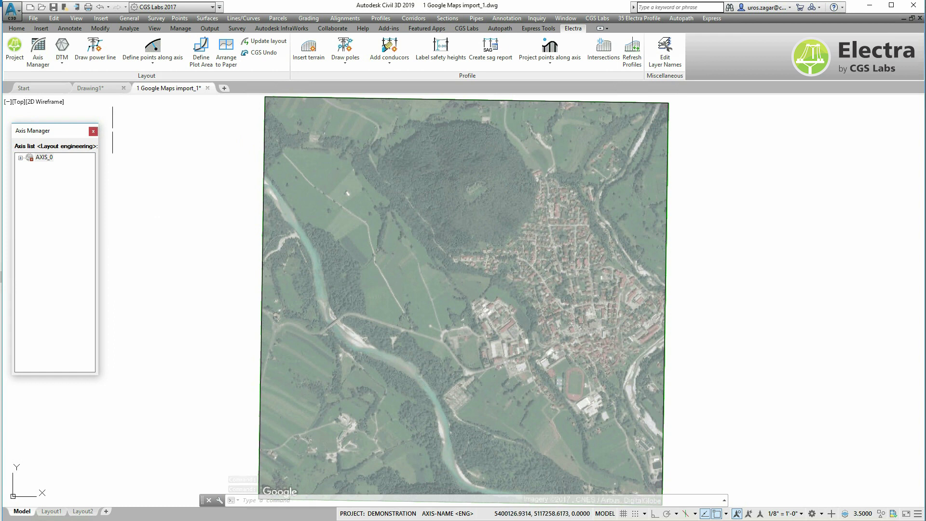
Redraw the terrain surface with Contours on and Triangles off
{"action": "left_click", "coordinate": [59, 67]}
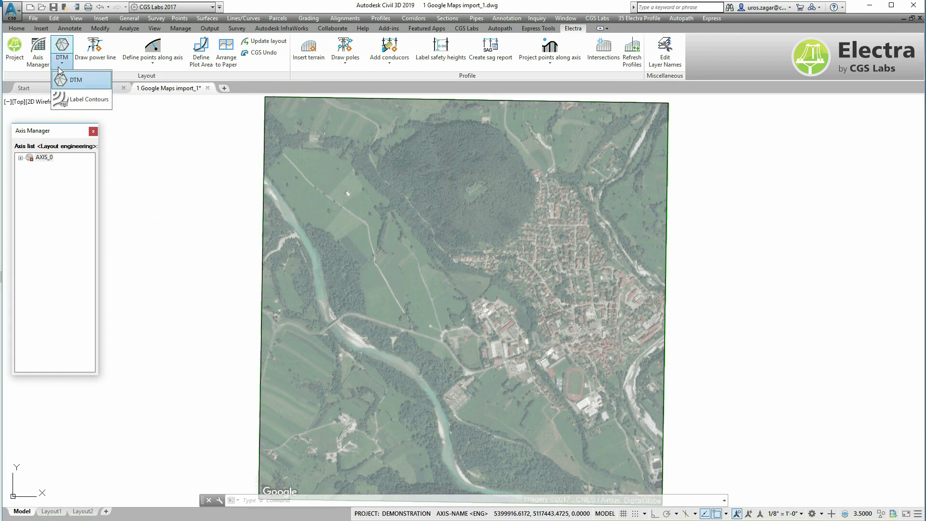
{"action": "left_click", "coordinate": [89, 86]}
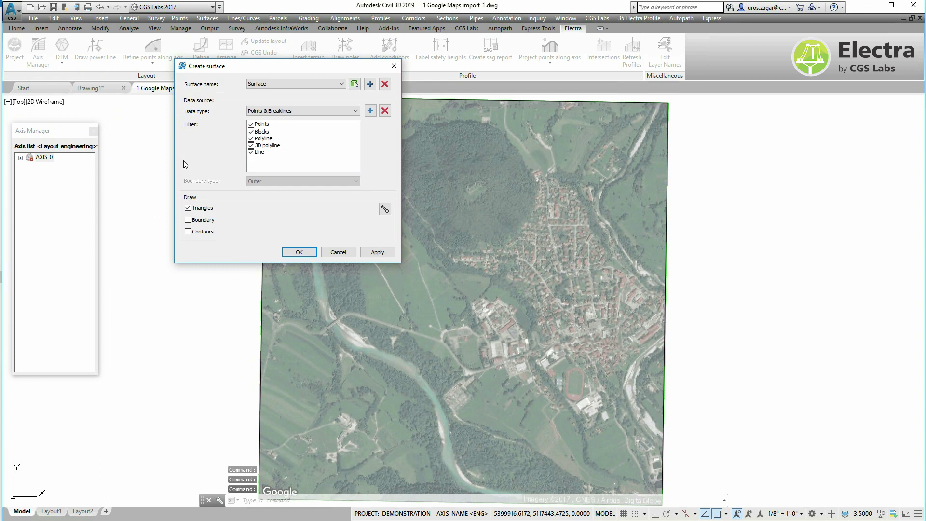
{"action": "left_click", "coordinate": [201, 212]}
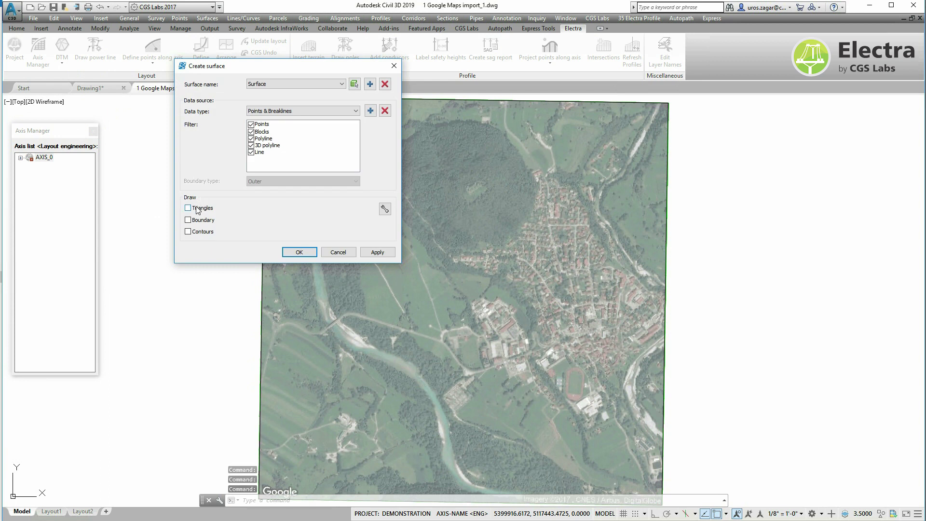
{"action": "left_click", "coordinate": [202, 232]}
{"action": "left_click", "coordinate": [375, 251]}
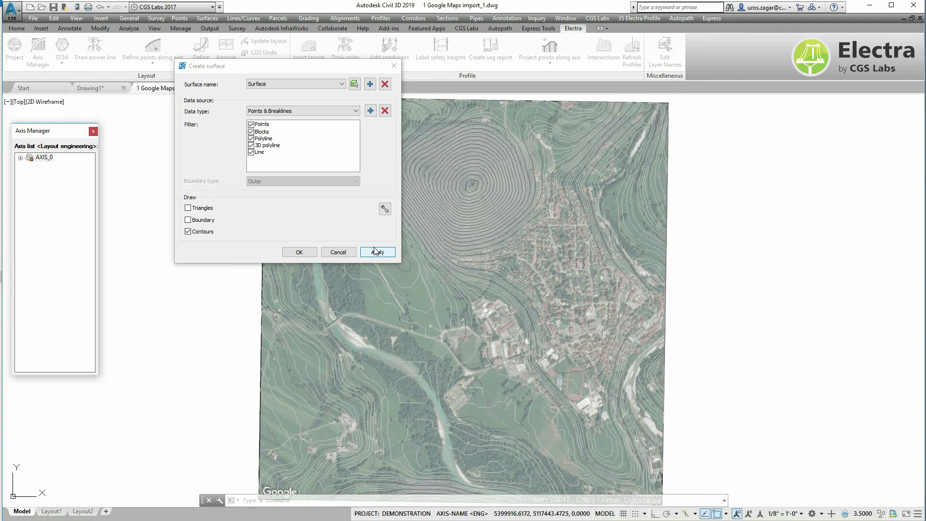
Set the contour intervals to 5 for major and 1 for minor contours
{"action": "left_click", "coordinate": [386, 209]}
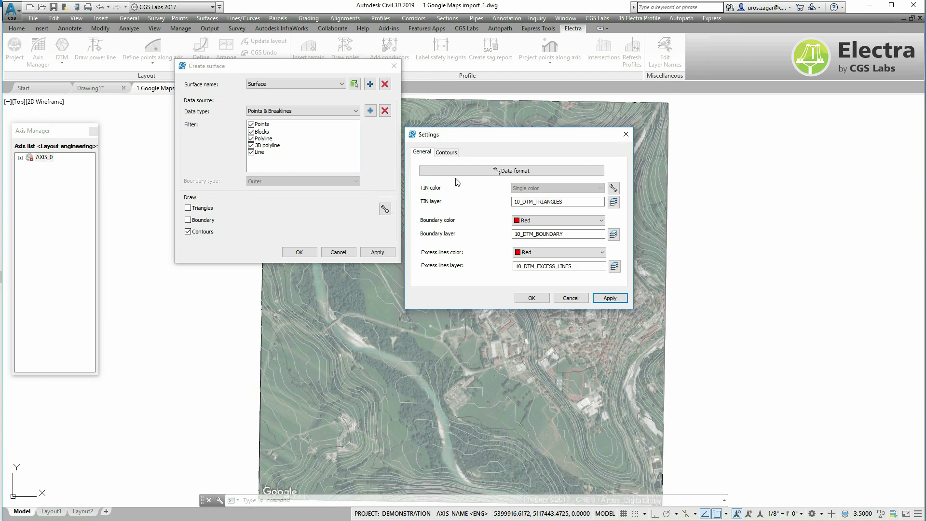
{"action": "left_click", "coordinate": [457, 154]}
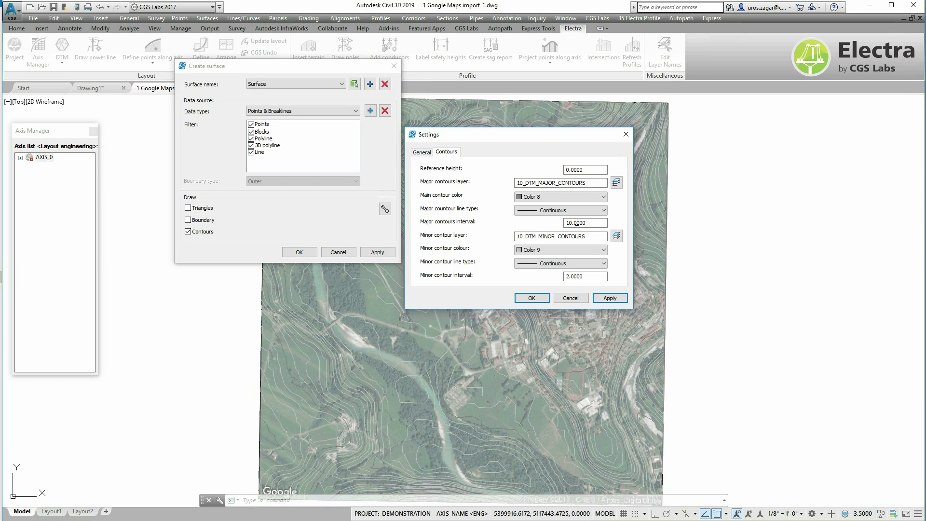
{"action": "left_click_drag", "start_coordinate": [598, 222], "coordinate": [534, 220]}
{"action": "type", "text": "5"}
{"action": "left_click_drag", "start_coordinate": [594, 278], "coordinate": [509, 270]}
{"action": "type", "text": "1"}
Colour major contours Green, keep Color 9 for minor, and finish the surface
{"action": "left_click", "coordinate": [566, 196]}
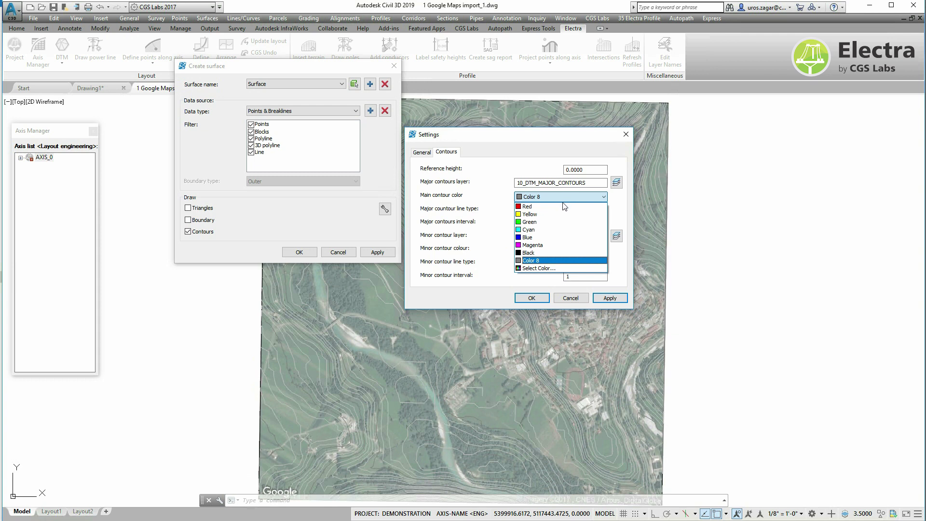
{"action": "left_click", "coordinate": [556, 222]}
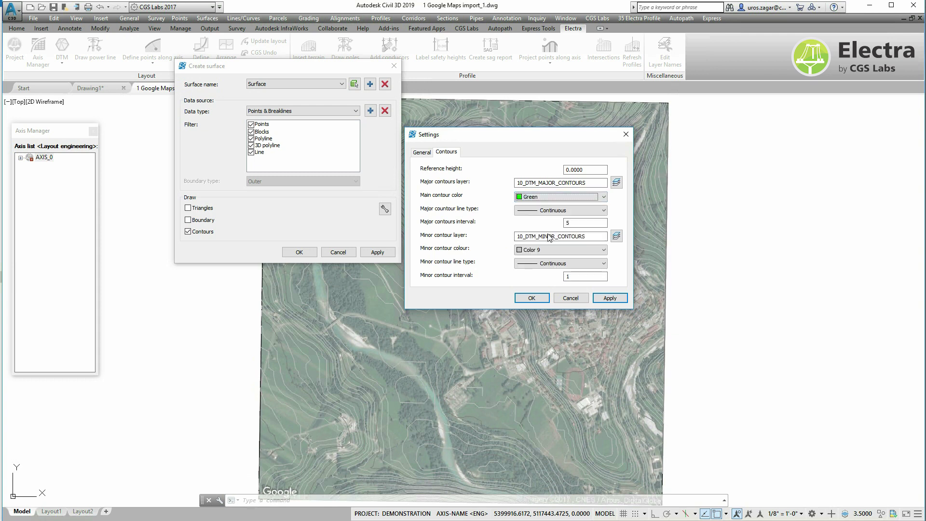
{"action": "left_click", "coordinate": [536, 250]}
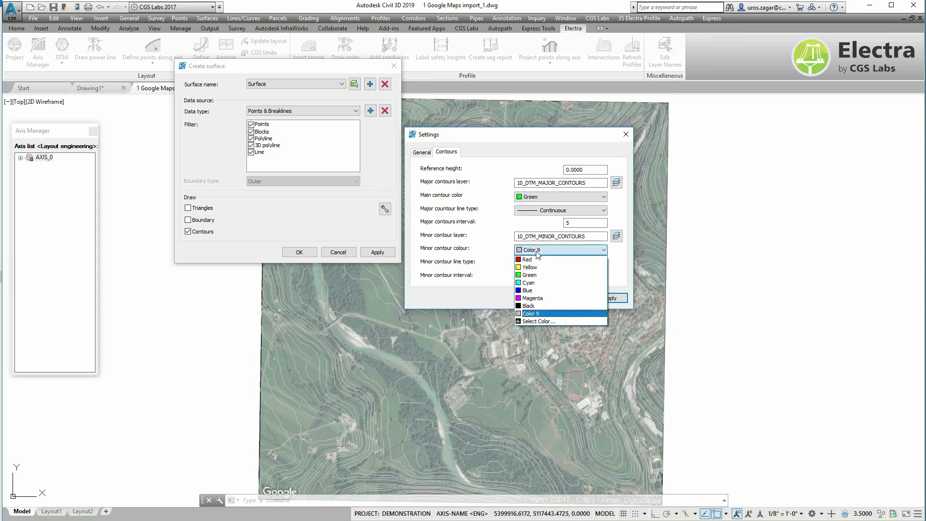
{"action": "left_click", "coordinate": [537, 251]}
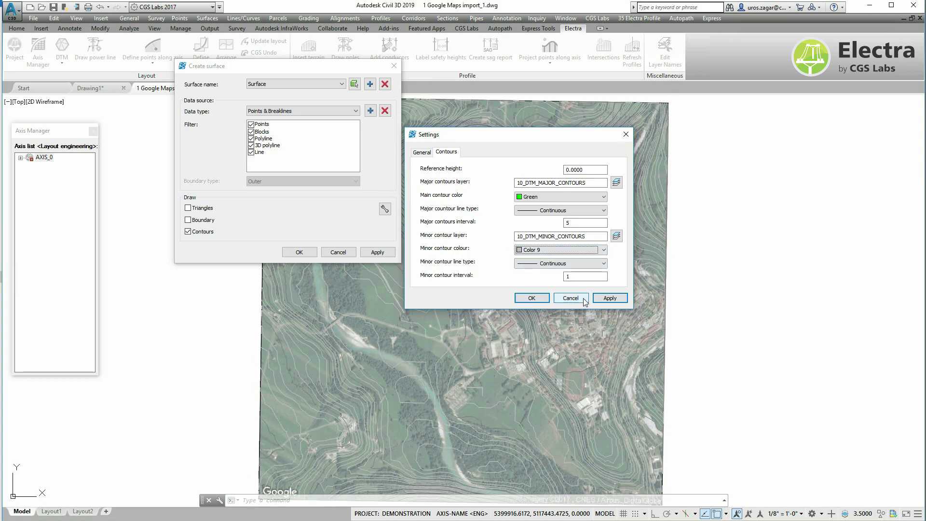
{"action": "left_click", "coordinate": [610, 298]}
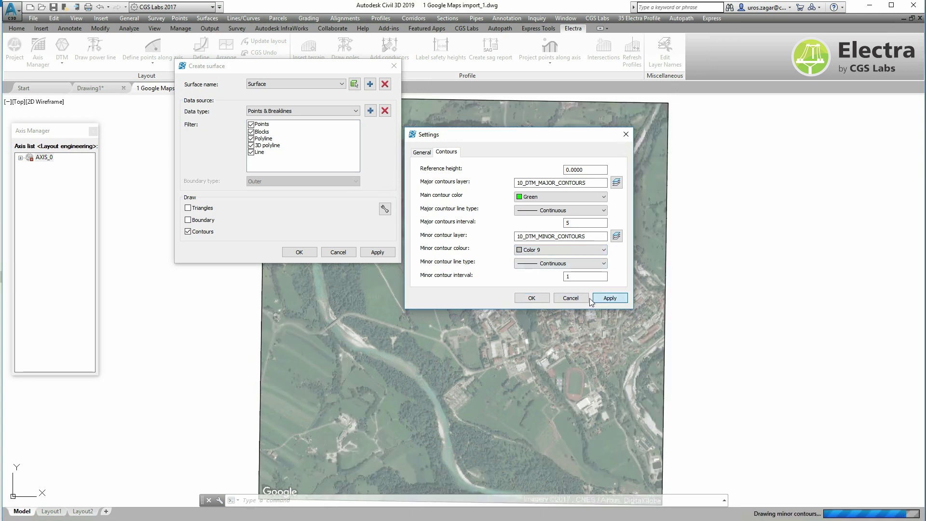
{"action": "left_click", "coordinate": [532, 298]}
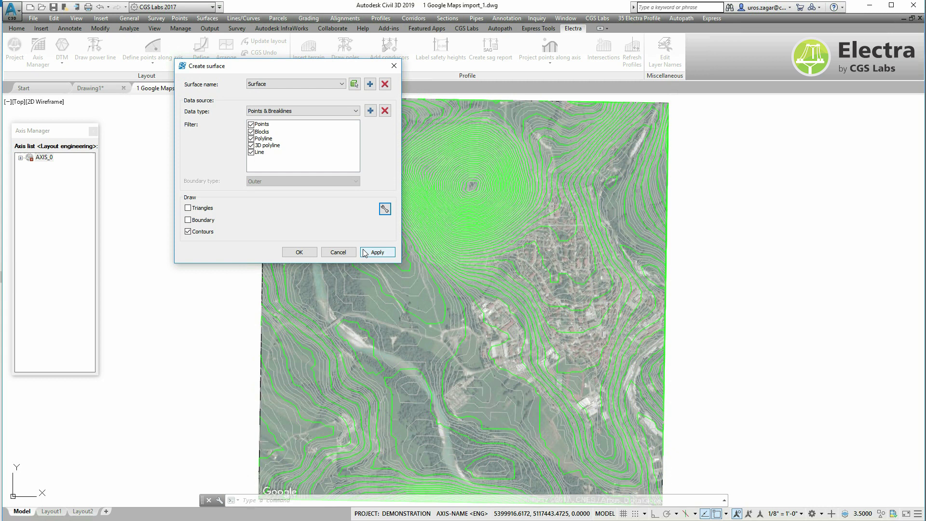
{"action": "left_click", "coordinate": [298, 252]}
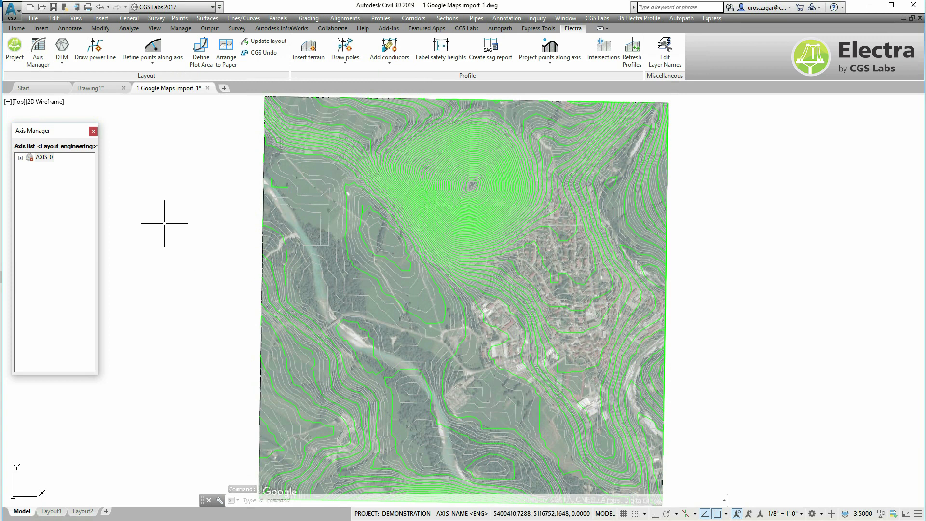
Configure Label Contours: Standard text style, height 5, 2 decimals, only major contours
{"action": "left_click", "coordinate": [62, 64]}
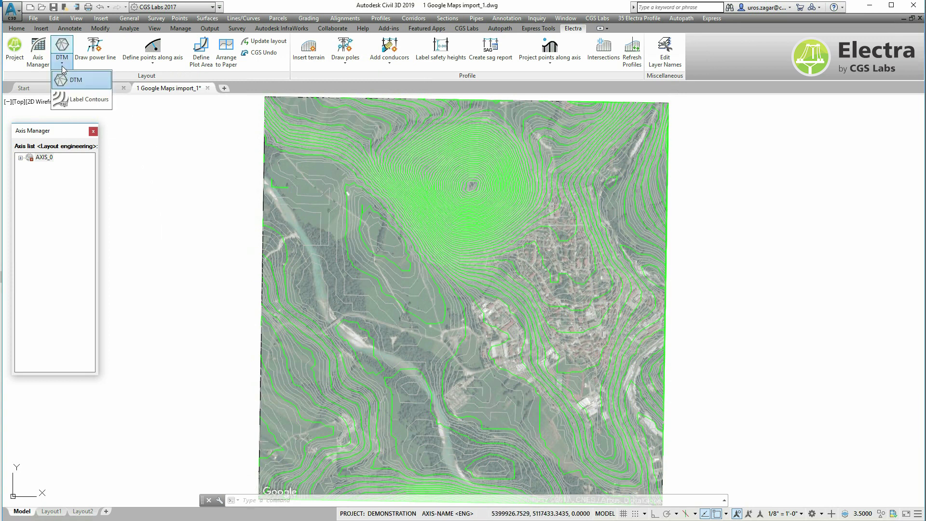
{"action": "left_click", "coordinate": [74, 100]}
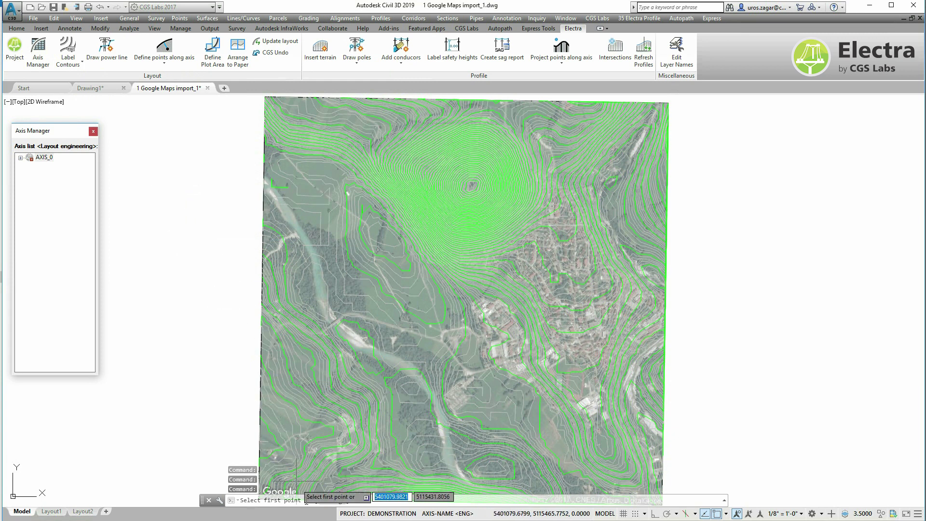
{"action": "type", "text": "s"}
{"action": "key", "text": "Return"}
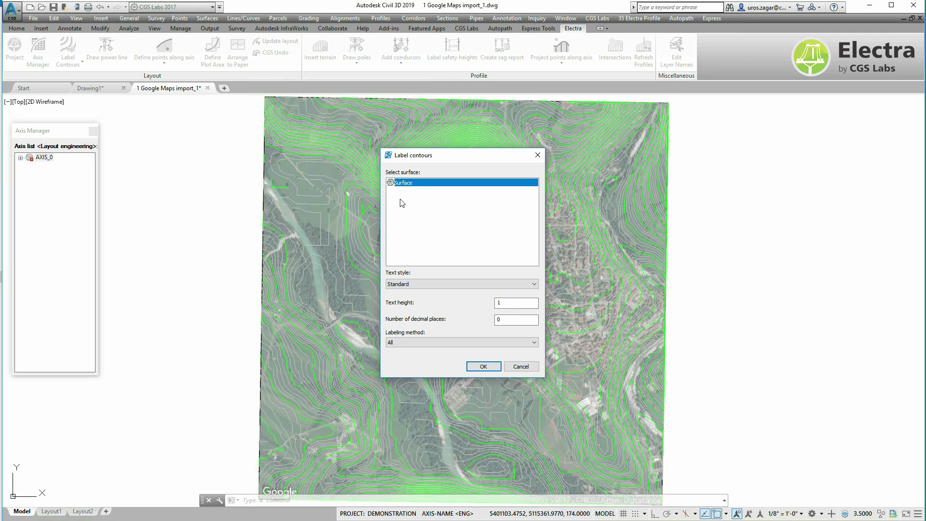
{"action": "left_click", "coordinate": [412, 283]}
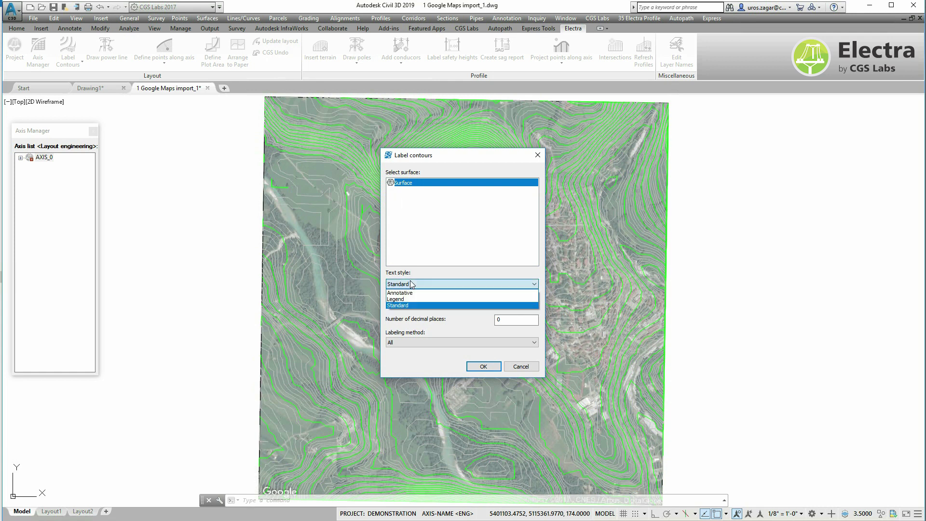
{"action": "left_click", "coordinate": [411, 284]}
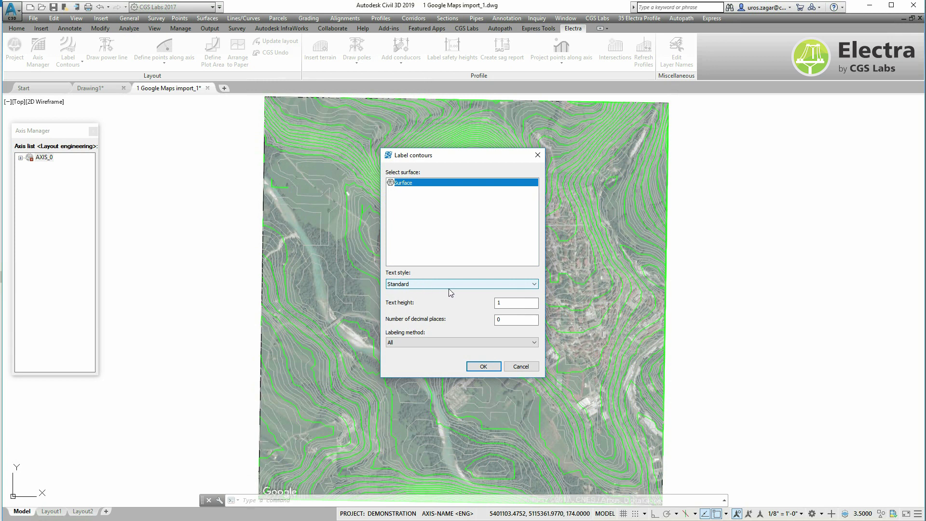
{"action": "double_click", "coordinate": [512, 307]}
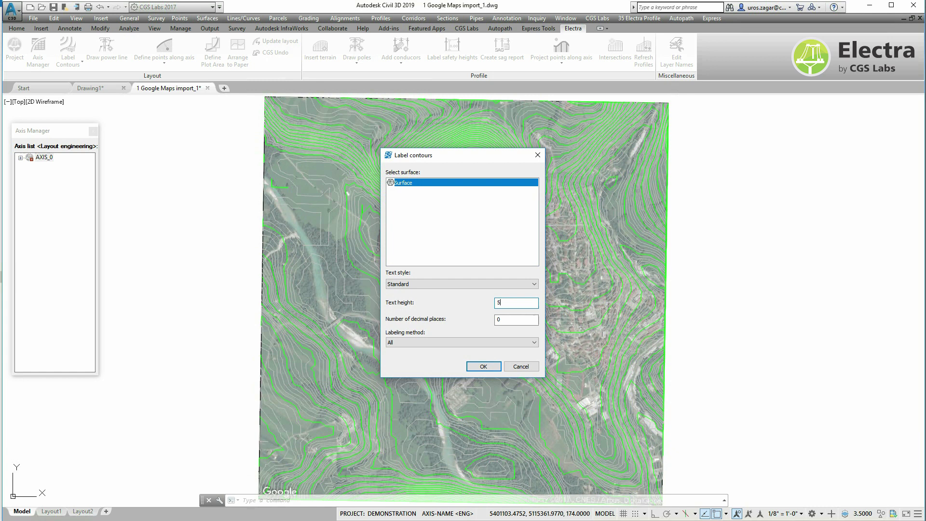
{"action": "key", "text": "Tab"}
{"action": "type", "text": "2"}
{"action": "left_click", "coordinate": [405, 343]}
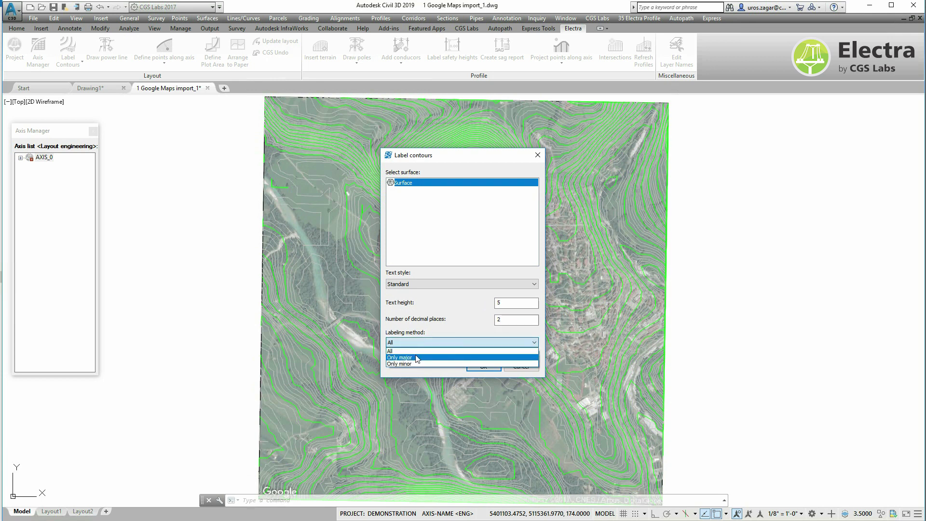
{"action": "left_click", "coordinate": [417, 358]}
{"action": "left_click", "coordinate": [482, 367]}
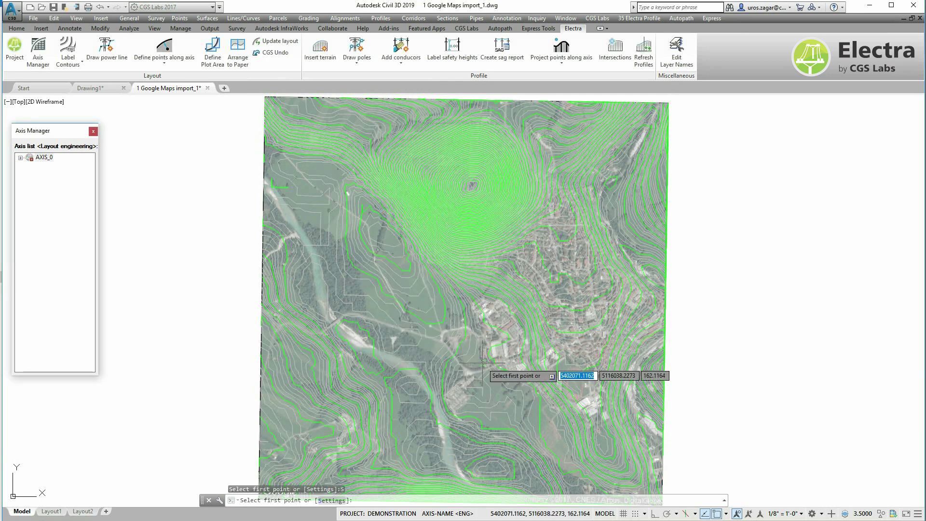
Draw the label line from the summit eastward past the terrain's eastern edge
{"action": "scroll", "coordinate": [493, 170], "scroll_direction": "up", "scroll_amount": 3}
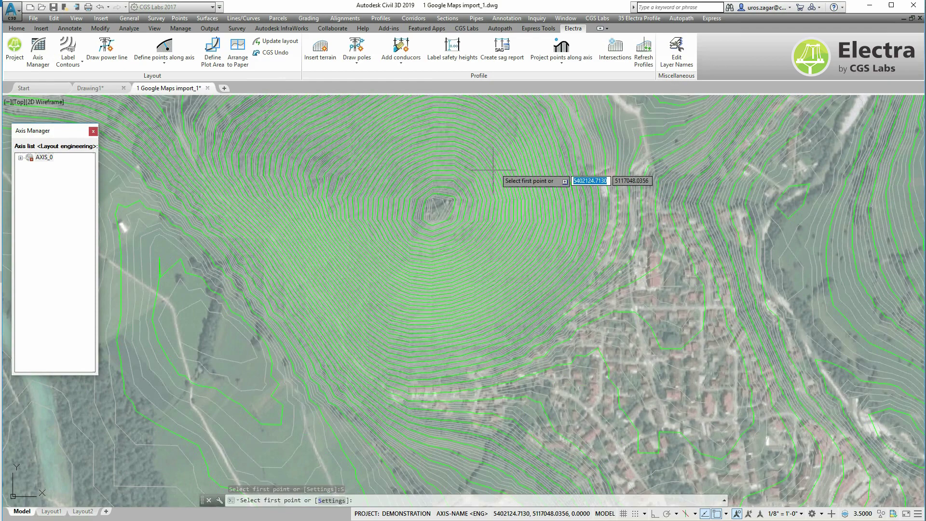
{"action": "scroll", "coordinate": [488, 178], "scroll_direction": "down", "scroll_amount": 2}
{"action": "middle_click_drag", "start_coordinate": [488, 178], "coordinate": [313, 201]}
{"action": "scroll", "coordinate": [289, 208], "scroll_direction": "up", "scroll_amount": 2}
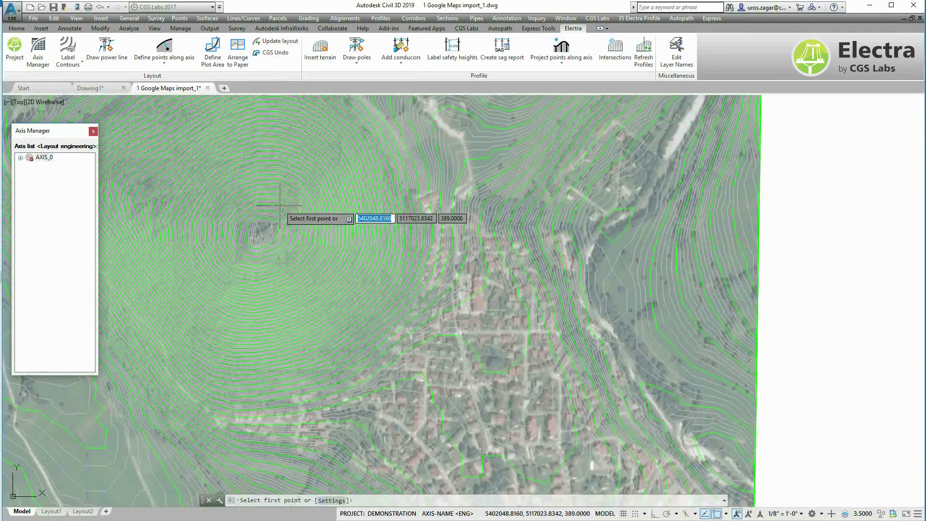
{"action": "left_click", "coordinate": [283, 203]}
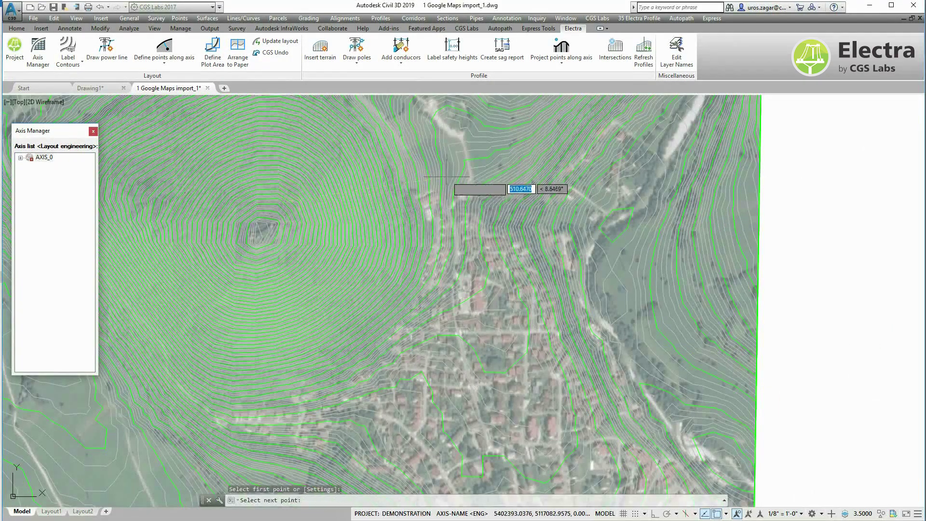
{"action": "scroll", "coordinate": [477, 169], "scroll_direction": "up", "scroll_amount": 2}
{"action": "left_click", "coordinate": [482, 164]}
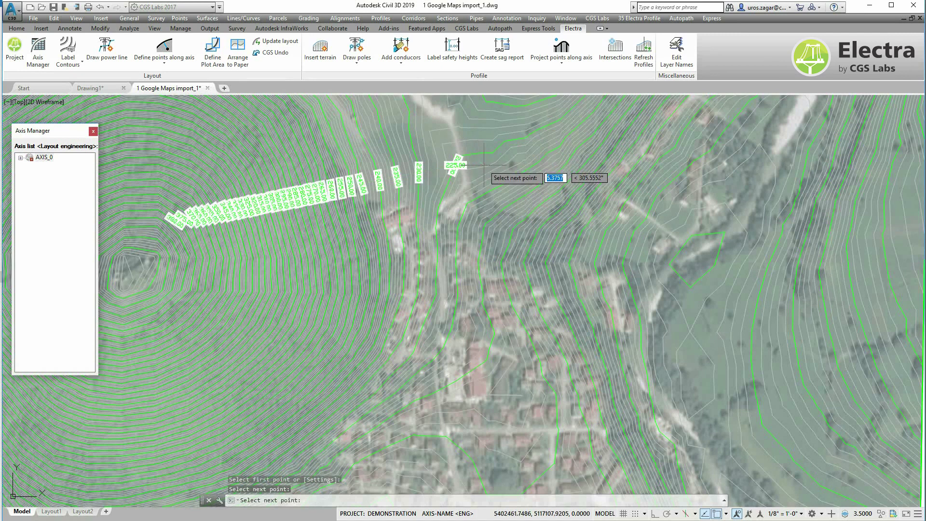
{"action": "middle_click_drag", "start_coordinate": [620, 185], "coordinate": [364, 200]}
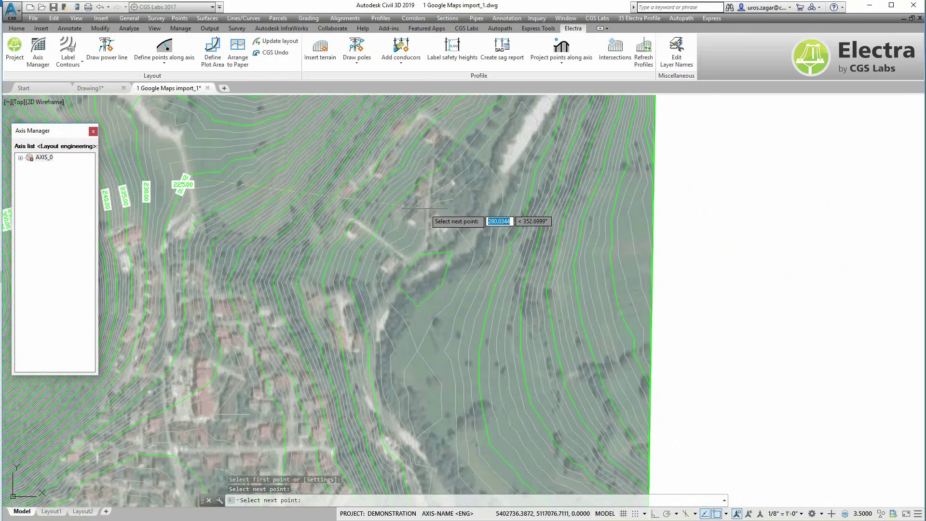
{"action": "left_click", "coordinate": [688, 257]}
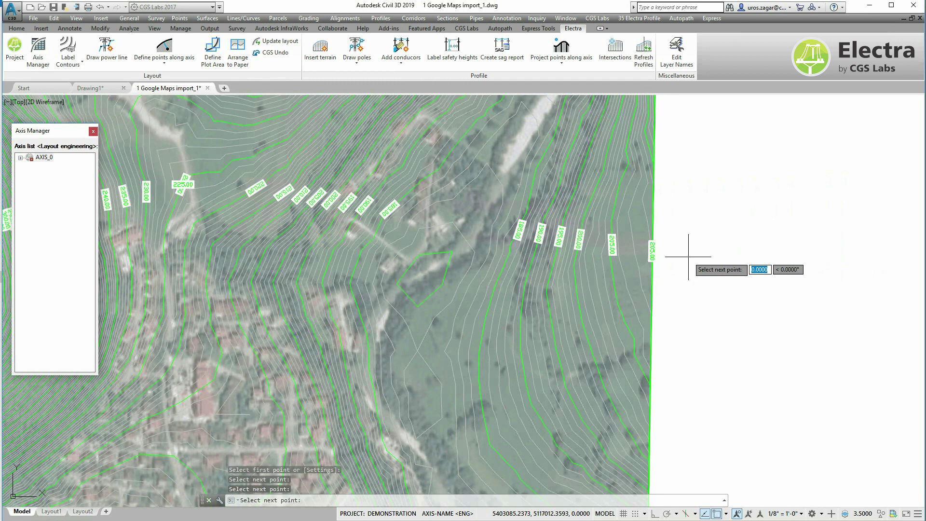
{"action": "key", "text": "Return"}
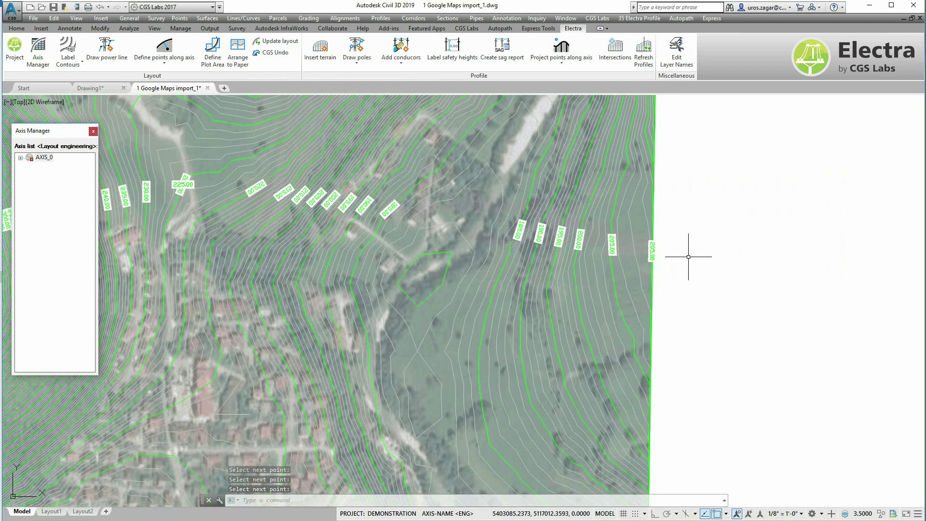
Select the label line and grab its middle grip to move it
{"action": "left_click", "coordinate": [612, 236]}
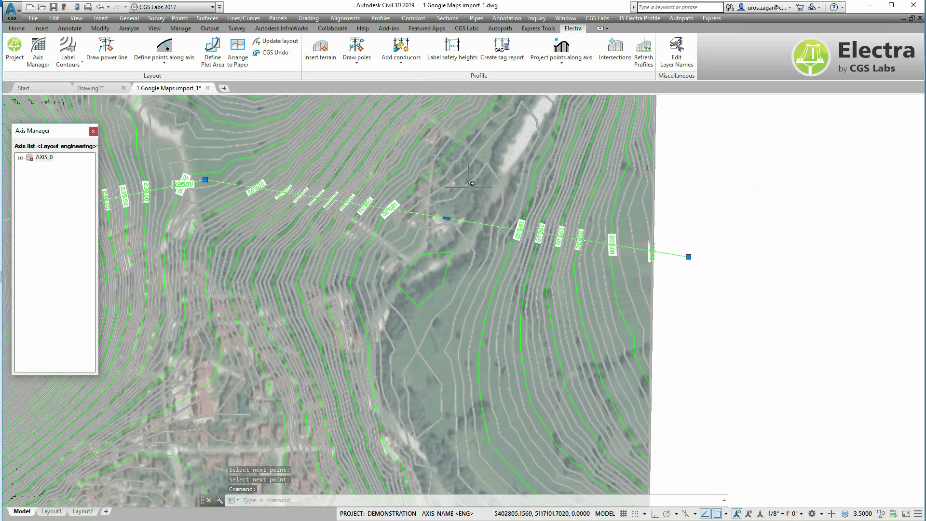
{"action": "middle_click_drag", "start_coordinate": [472, 183], "coordinate": [817, 220], "text": "shift"}
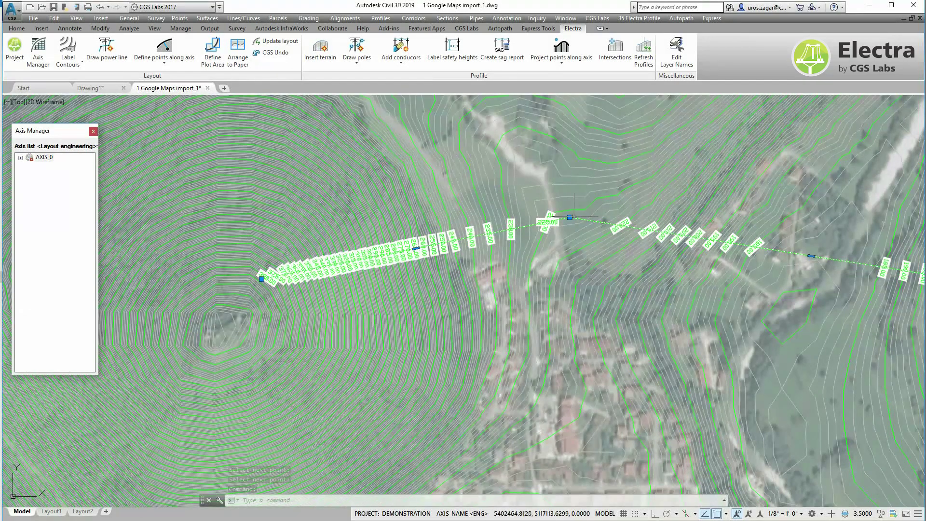
{"action": "left_click", "coordinate": [570, 217]}
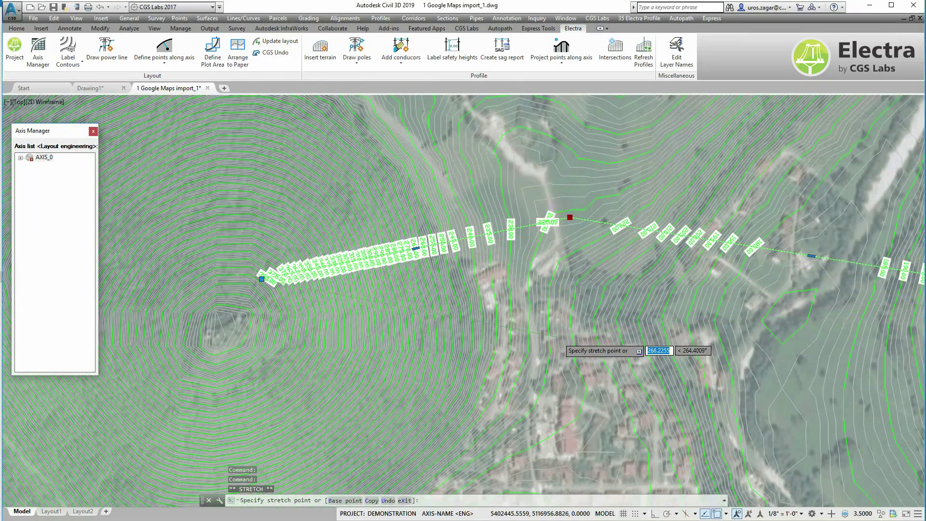